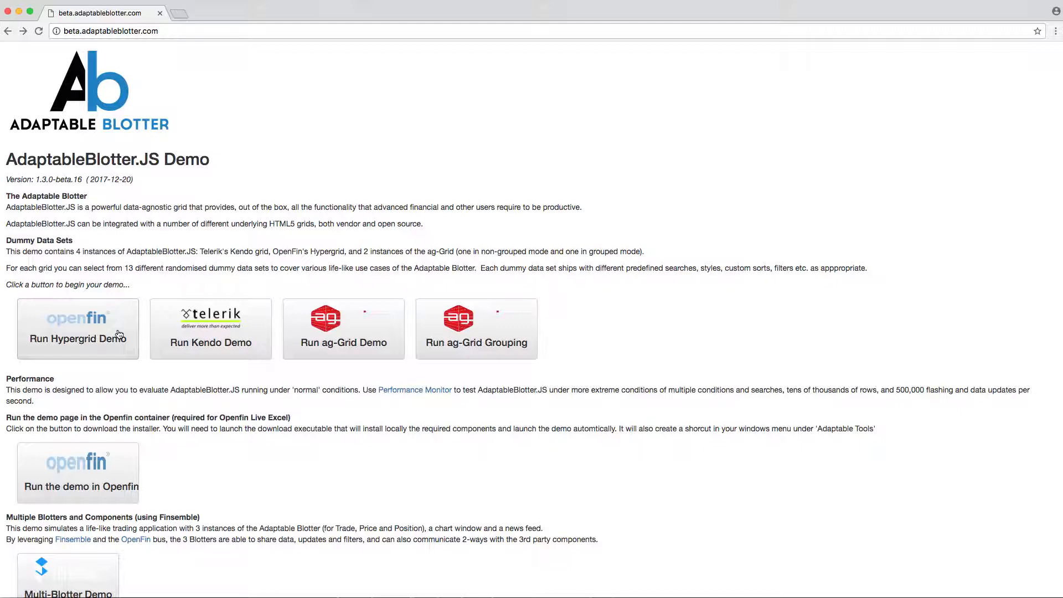
# - Open the Hypergrid demo and generate the blotter with the Price Blotter Commodity dataset
pyautogui.click(115, 333)
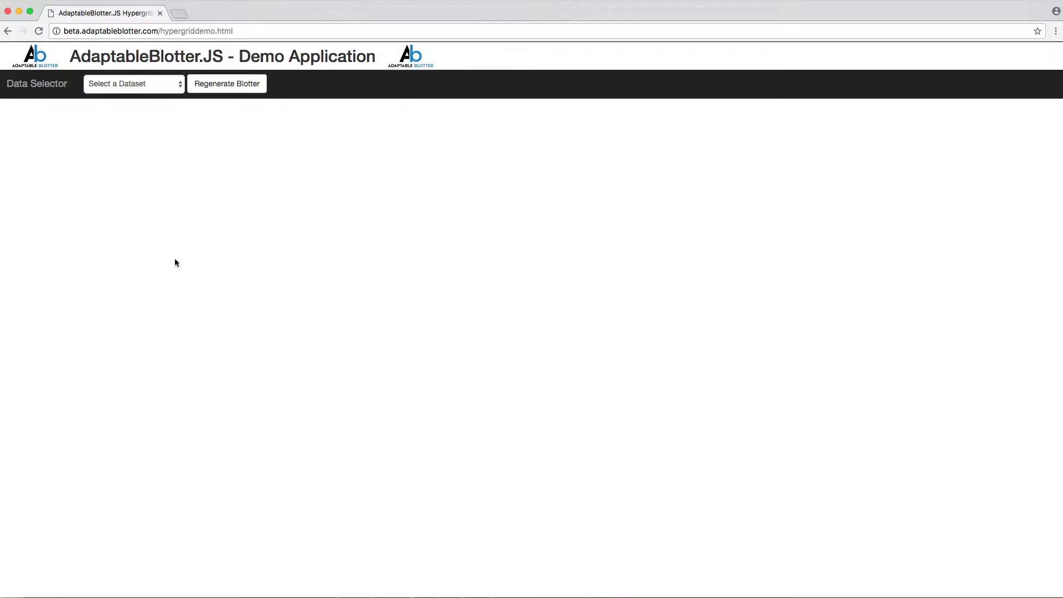
pyautogui.click(158, 88)
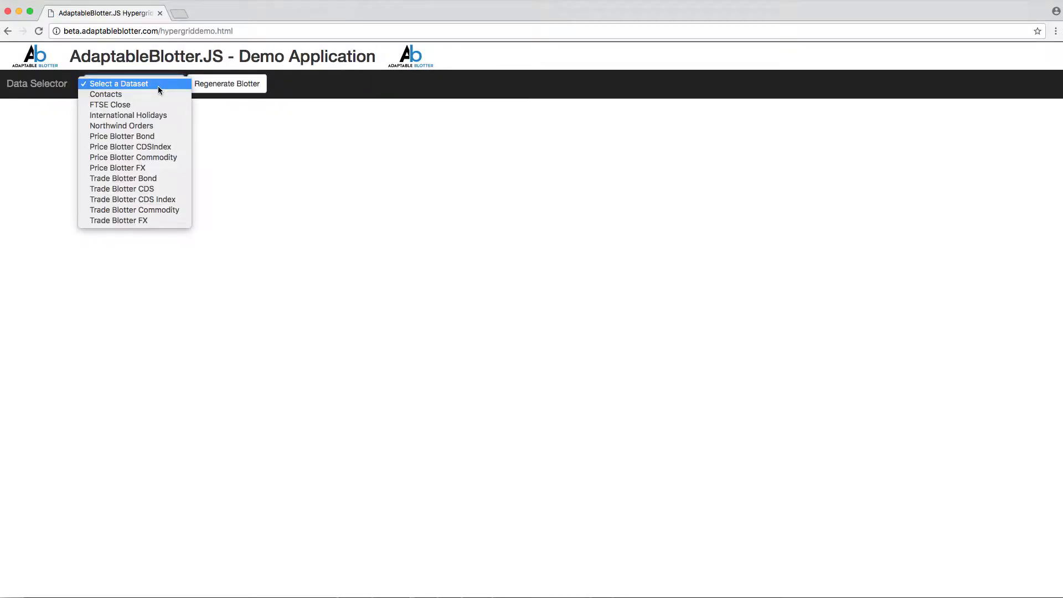
pyautogui.click(146, 158)
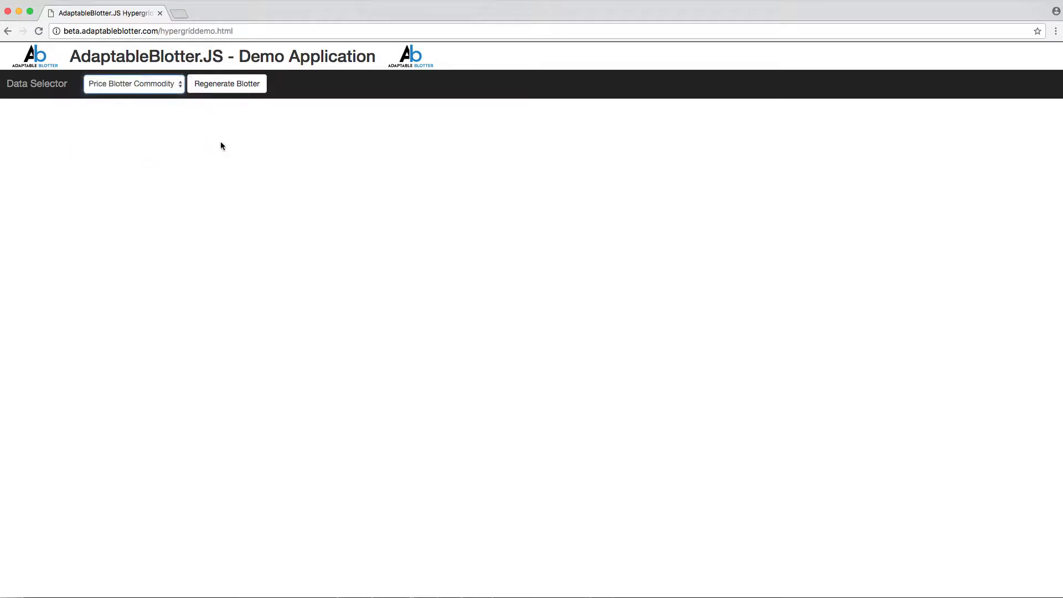
pyautogui.click(228, 92)
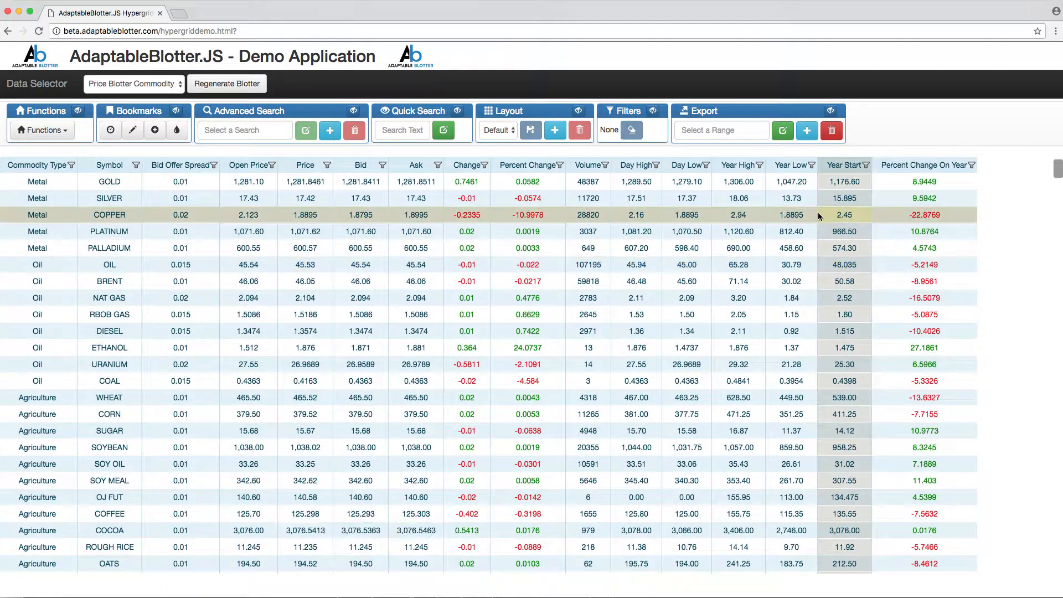
# - Choose Visible Data as the export range and start a live iPushPull Excel export
pyautogui.click(737, 131)
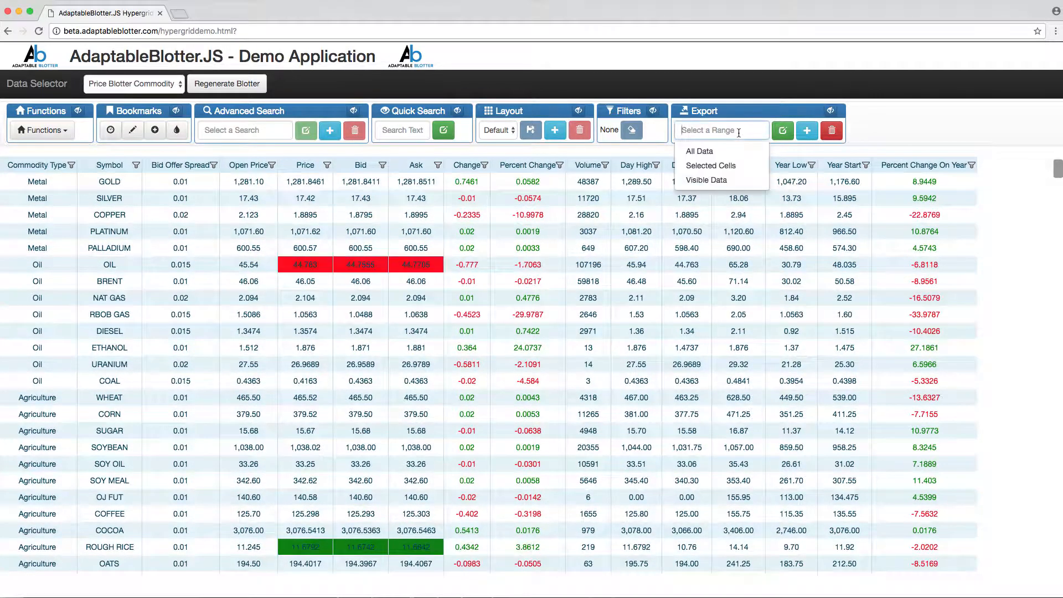
pyautogui.click(732, 181)
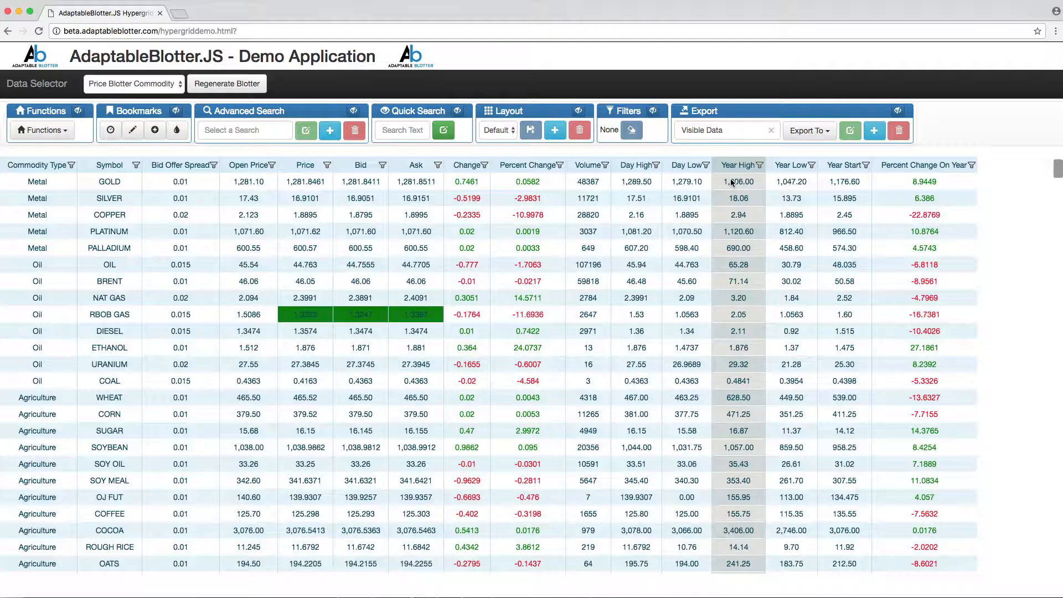
pyautogui.click(809, 132)
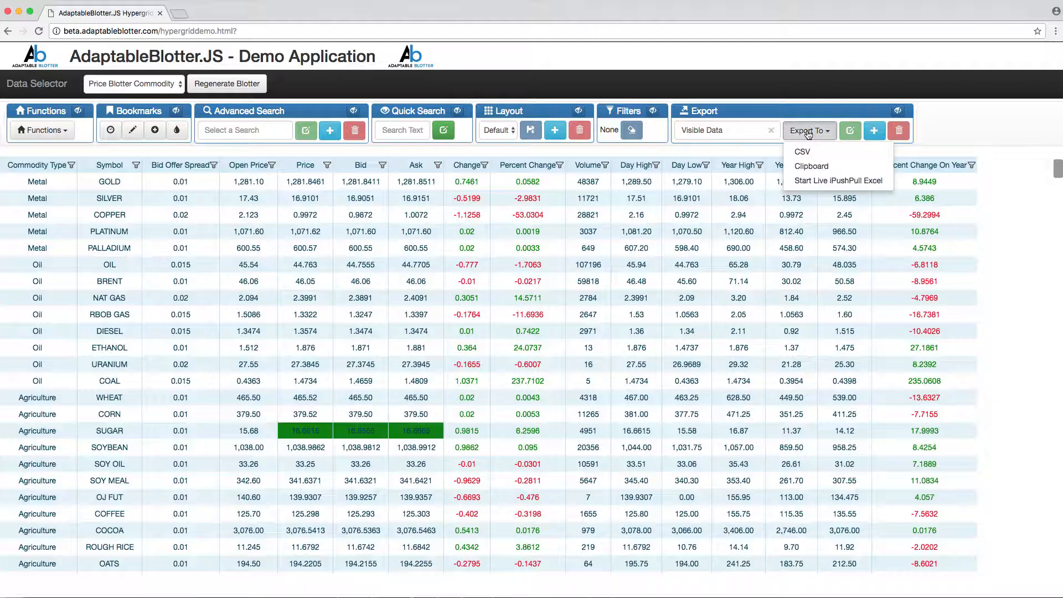
pyautogui.click(809, 181)
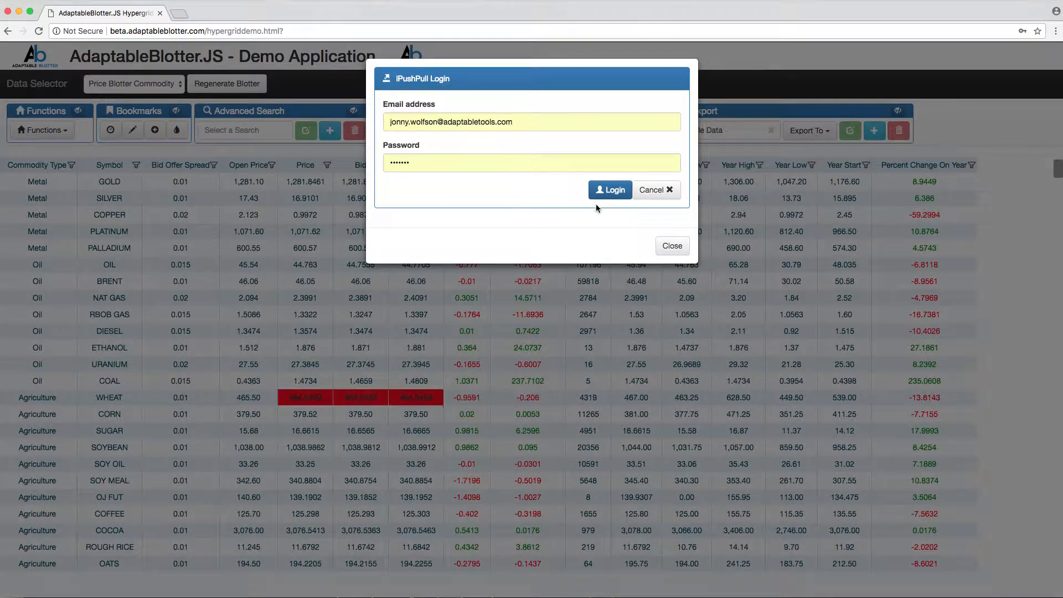
# - Log in to iPushPull with the prefilled credentials and select MyDataPage in the personal folder as the export target
pyautogui.click(598, 193)
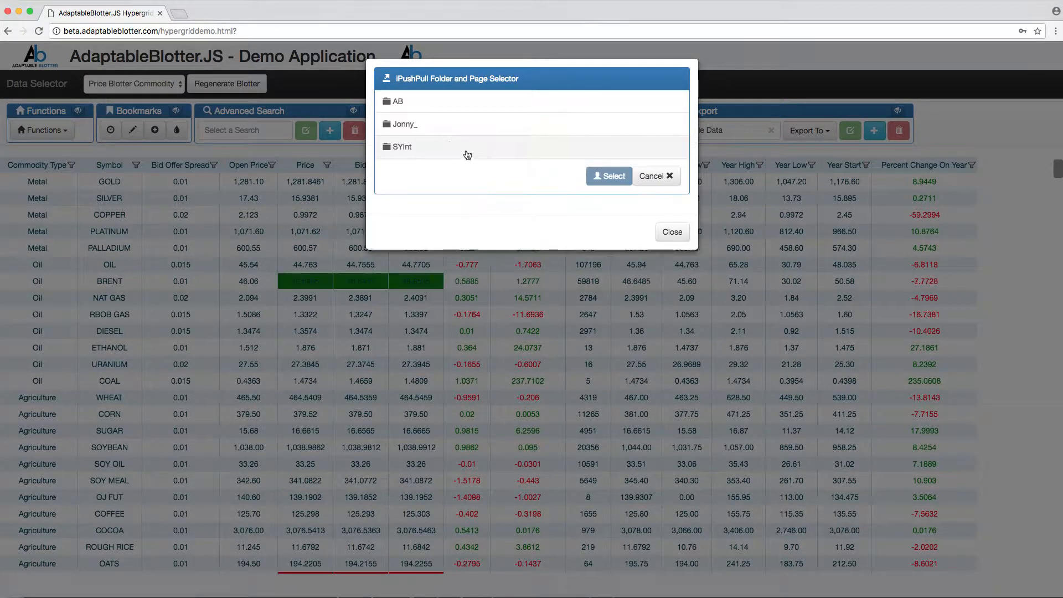
pyautogui.click(409, 125)
pyautogui.click(421, 148)
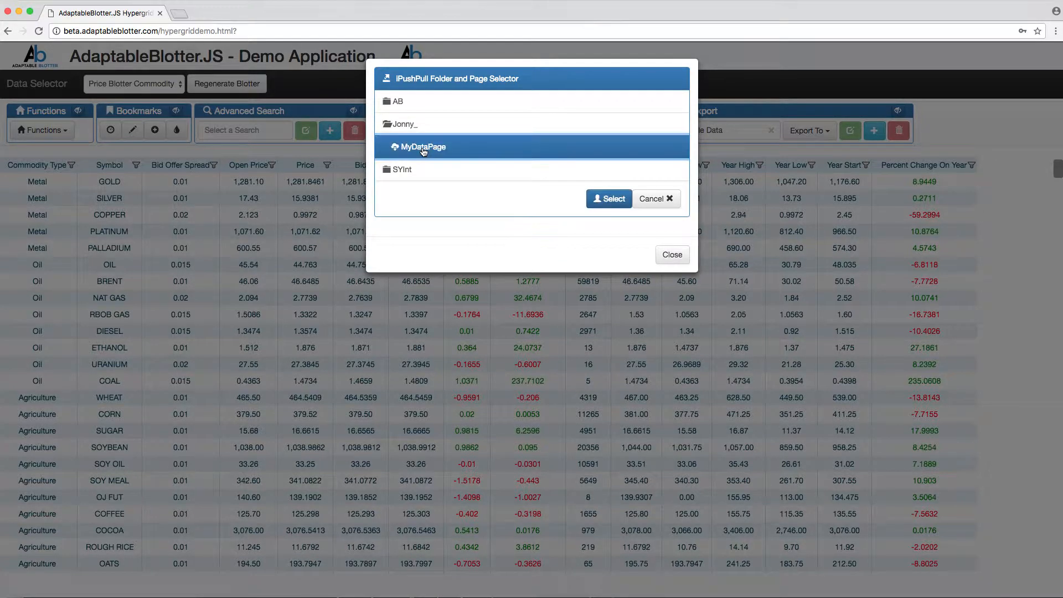
pyautogui.click(613, 200)
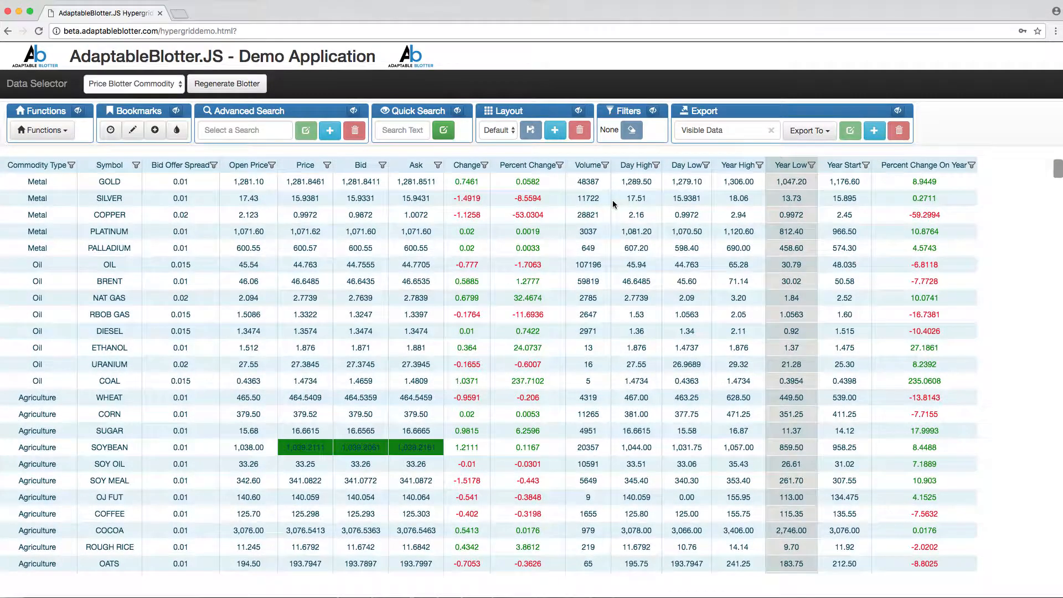
# - Switch to ipushpull in the Windows 10 virtual machine, open MyDataPage and look through the exported commodity rows
pyautogui.press('super+Tab')
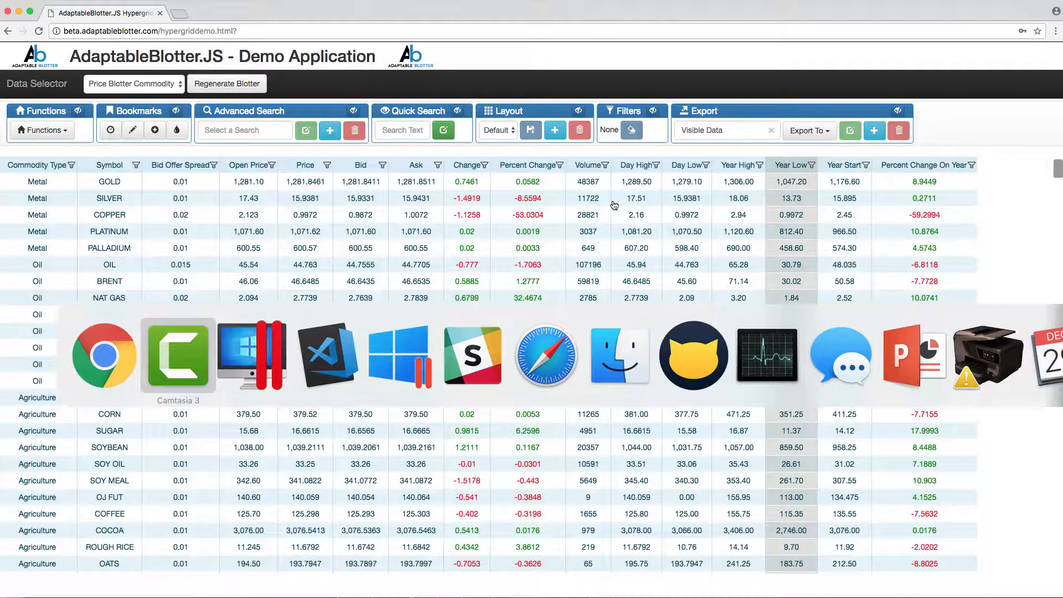
pyautogui.press('super+Tab')
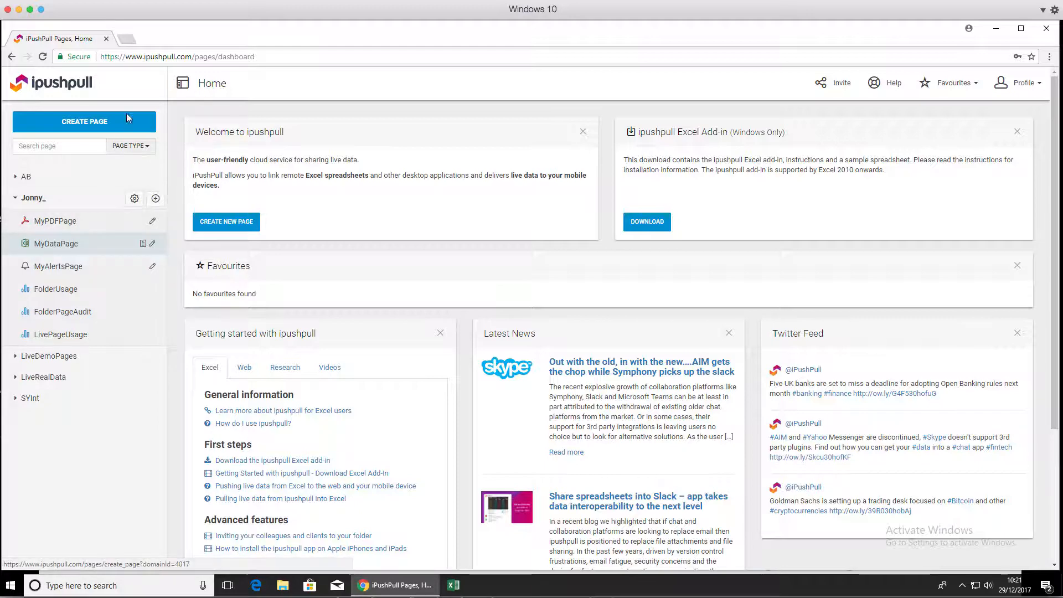
pyautogui.click(58, 244)
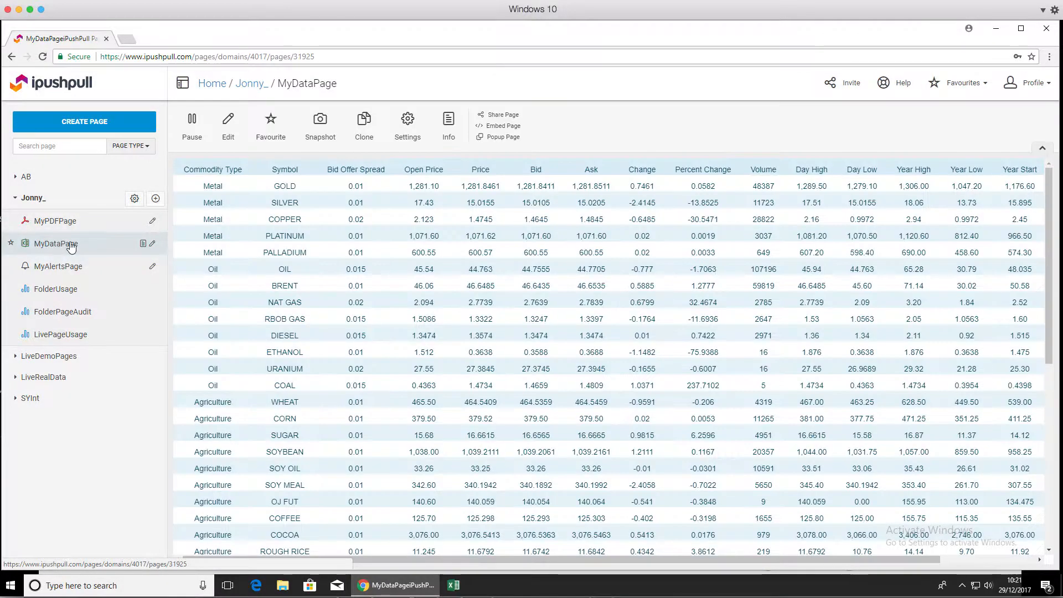
pyautogui.scroll(-7, 235, 453)
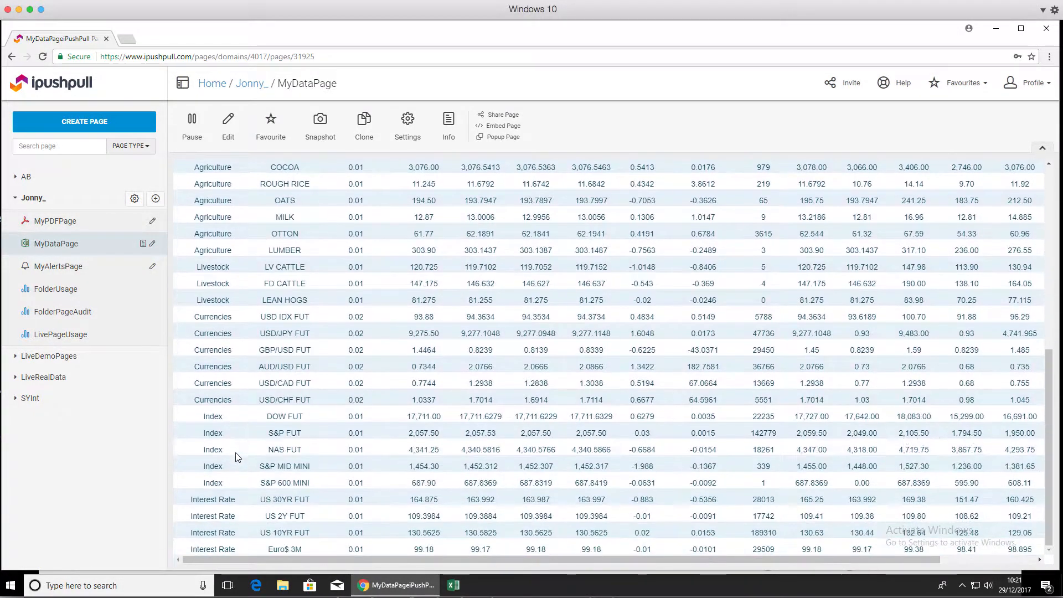
pyautogui.scroll(4, 238, 455)
pyautogui.scroll(3, 238, 455)
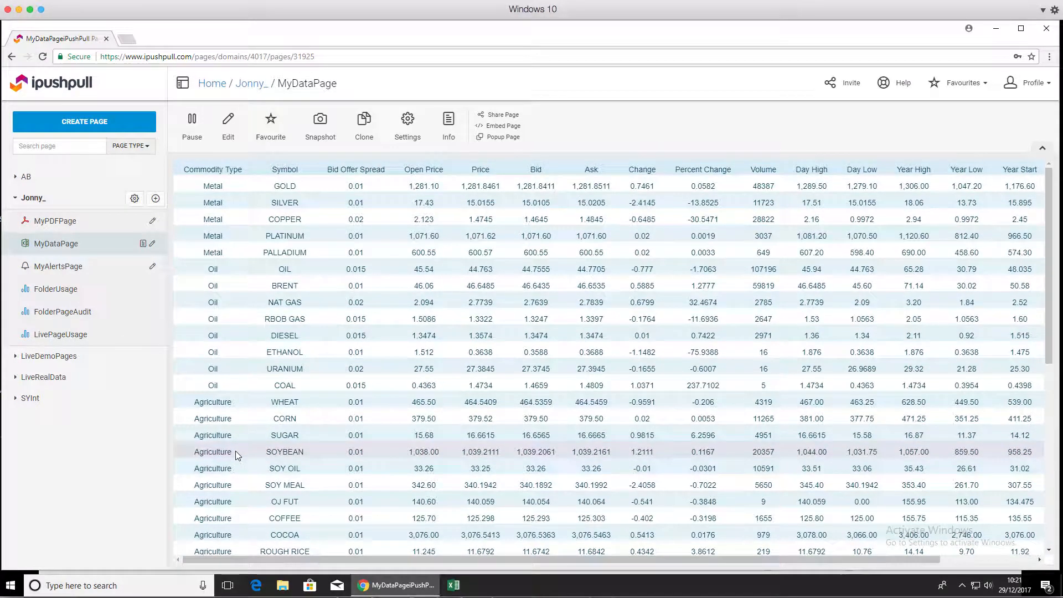
# - Return to the Adaptable Blotter and filter the Commodity Type column to Agriculture and Livestock
pyautogui.press('super+Tab')
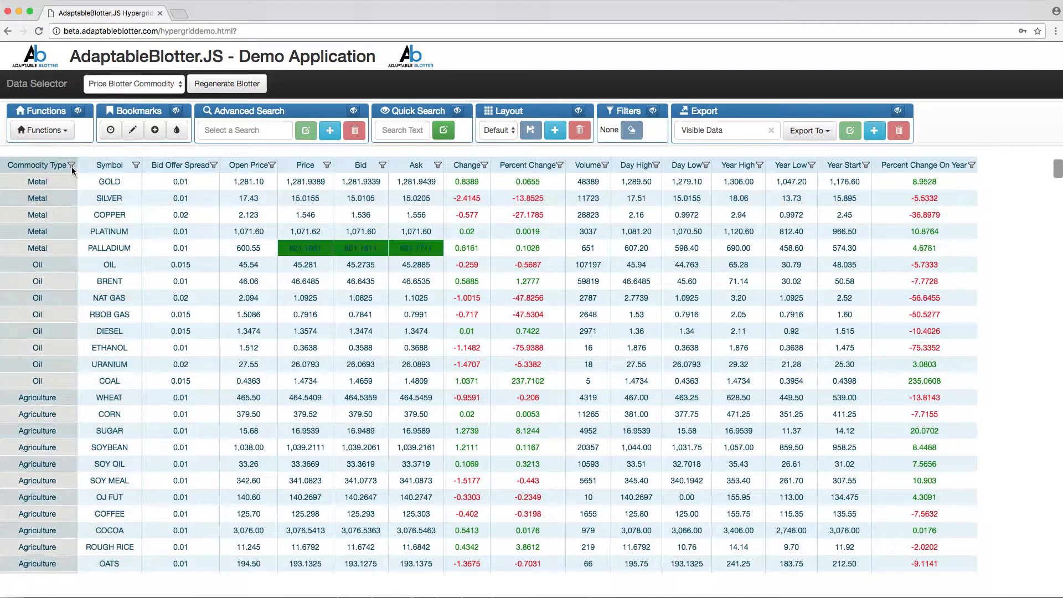
pyautogui.click(71, 165)
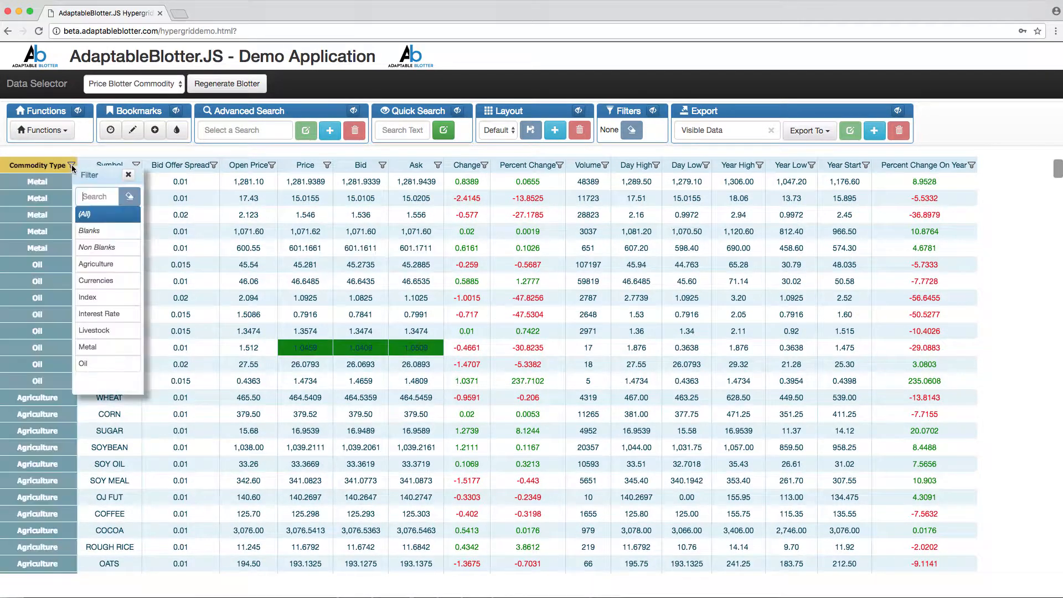
pyautogui.click(97, 265)
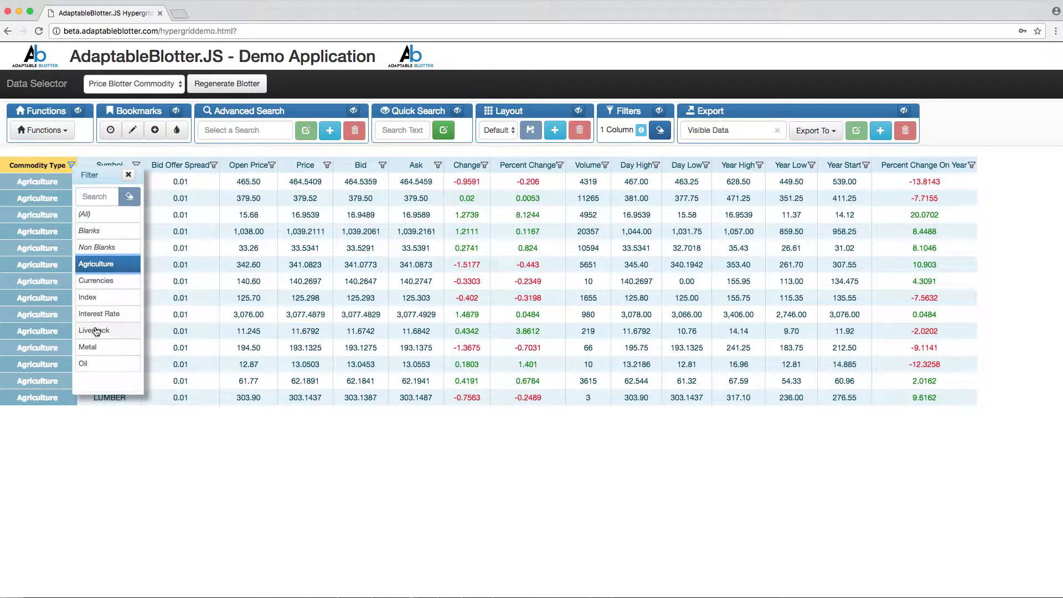
pyautogui.click(95, 331)
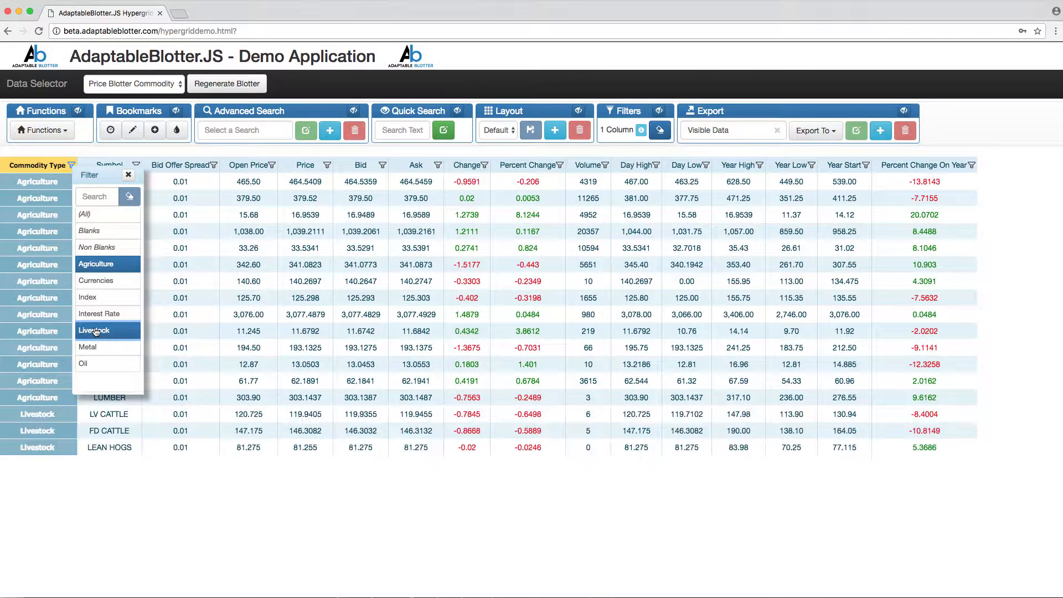
pyautogui.click(128, 174)
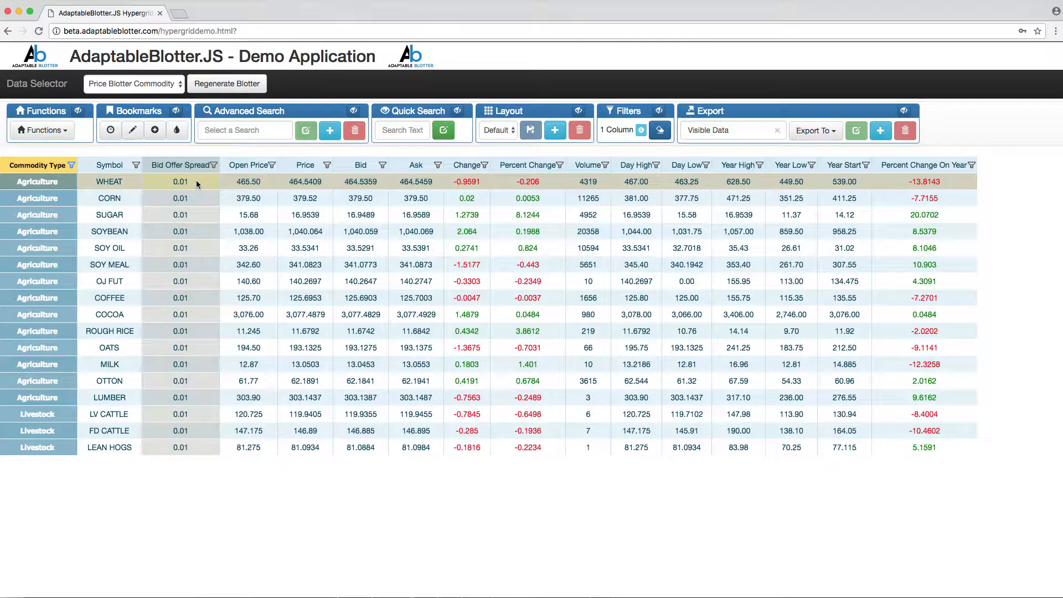
# - Add 2 to all filtered Bid Offer Spread values with Smart Edit, and check MyDataPage in ipushpull
pyautogui.moveTo(196, 181); pyautogui.dragTo(156, 453)
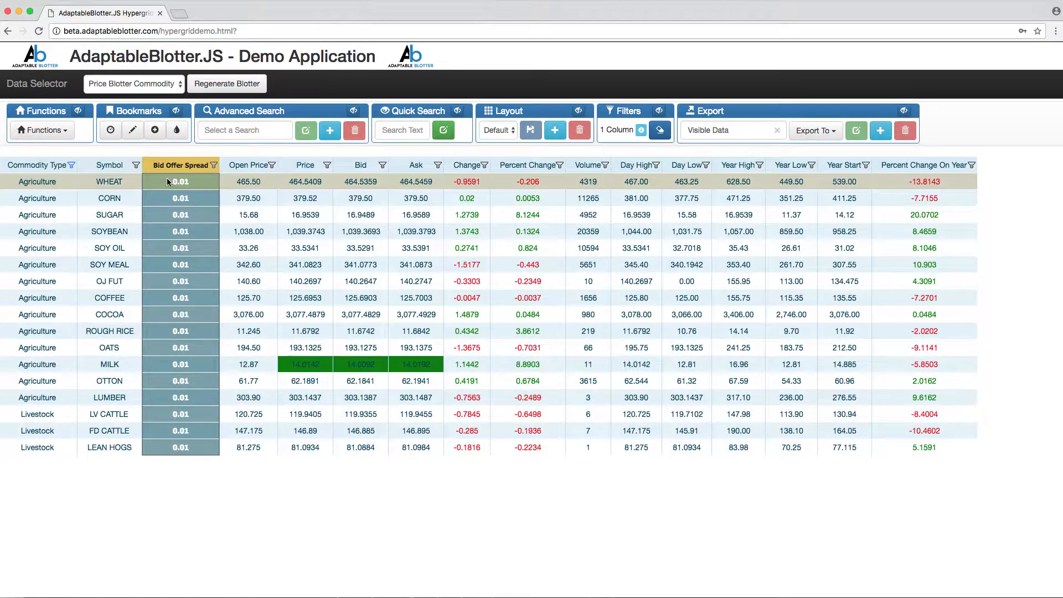
pyautogui.click(133, 131)
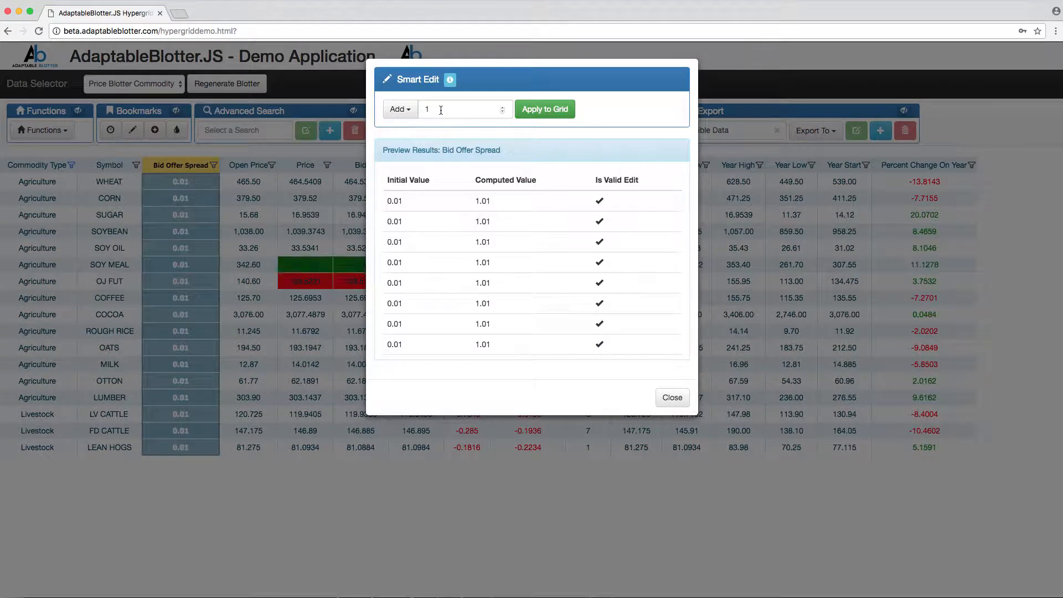
pyautogui.moveTo(440, 109); pyautogui.dragTo(413, 109)
pyautogui.write('2')
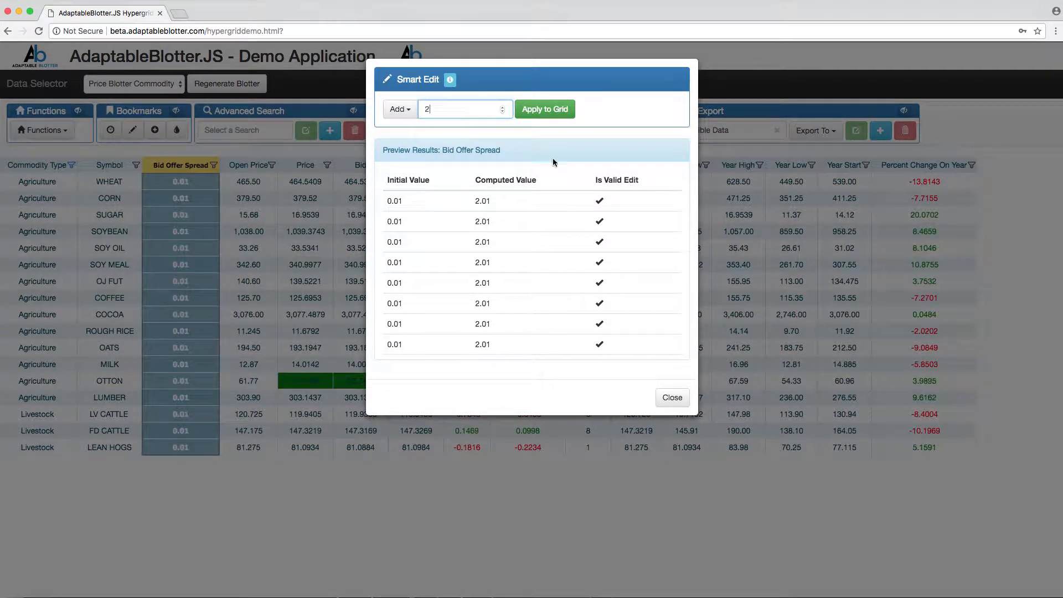
pyautogui.click(546, 111)
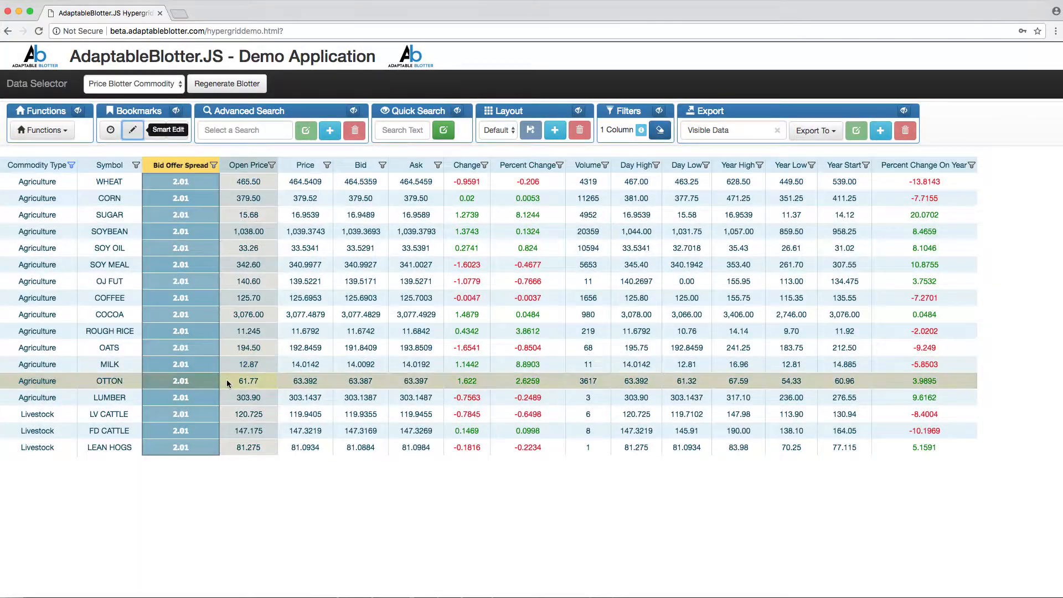
pyautogui.press('super+Tab')
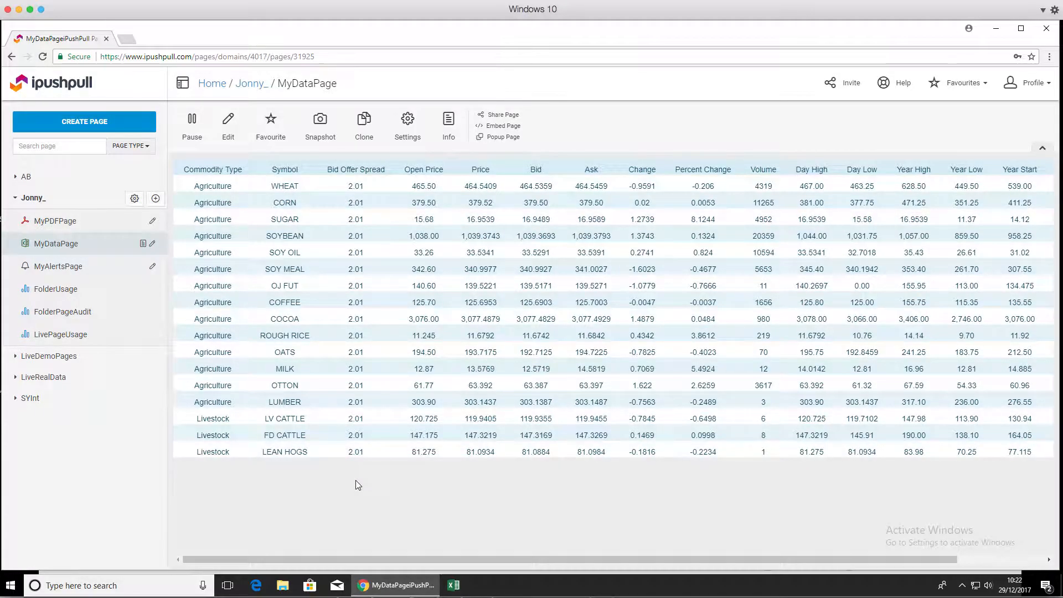
# - Return to the Adaptable Blotter, stop the live iPushPull Excel export and clear the selected export range
pyautogui.press('super+Tab')
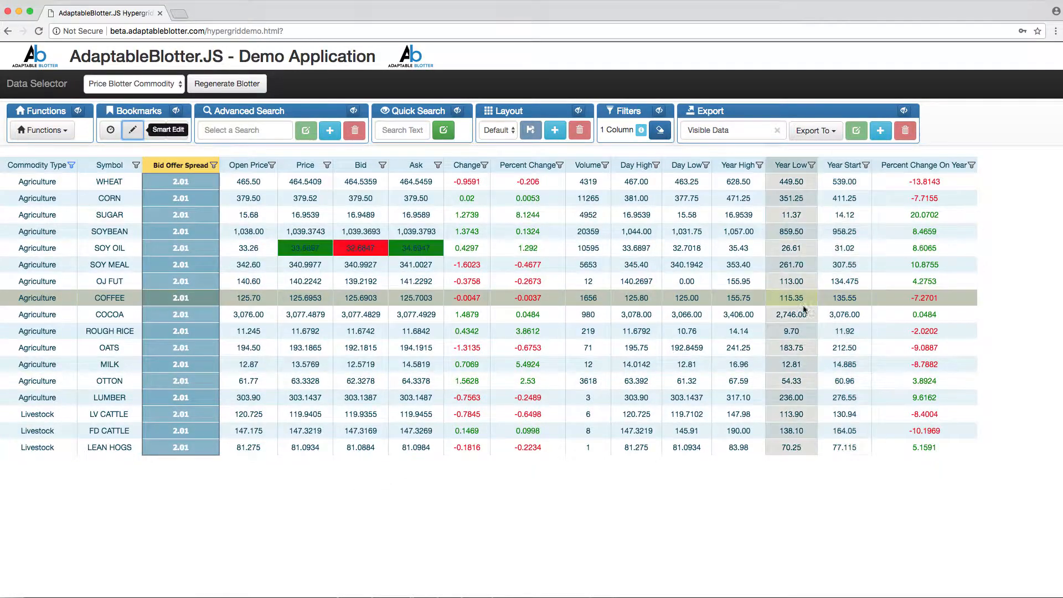
pyautogui.click(816, 132)
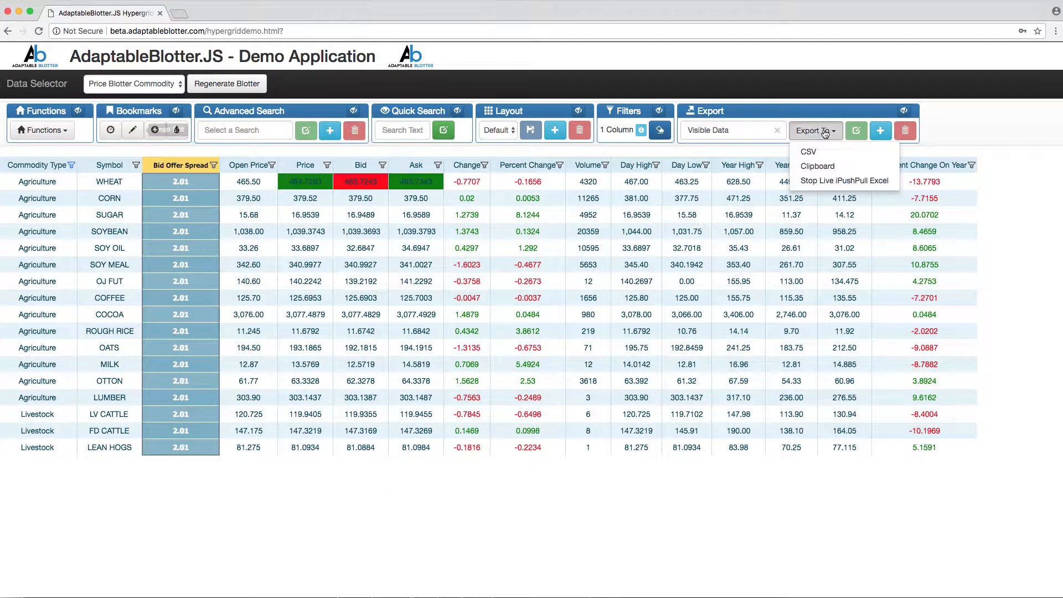
pyautogui.click(826, 181)
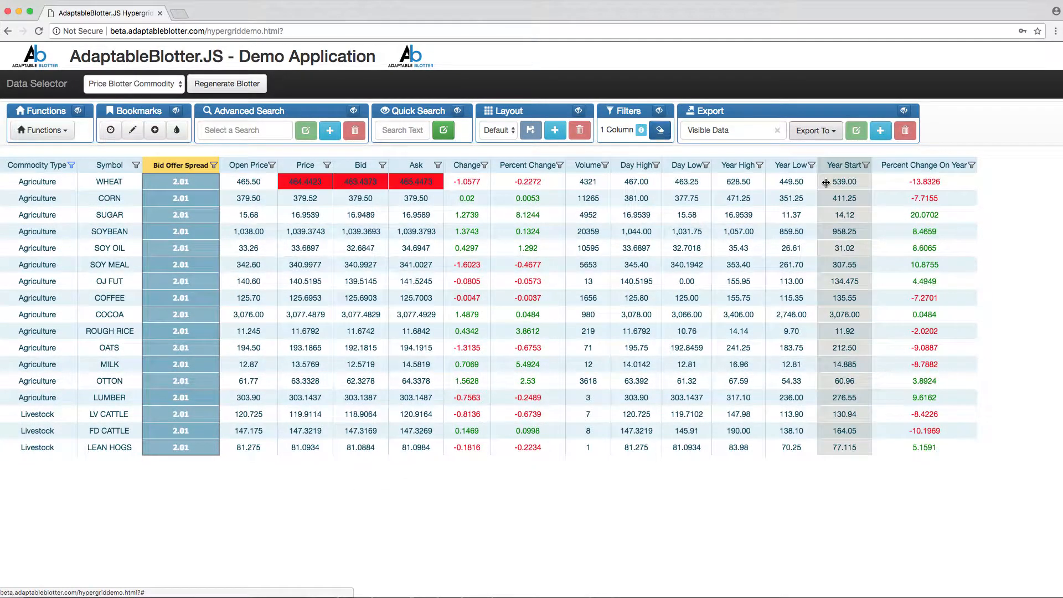
pyautogui.click(778, 132)
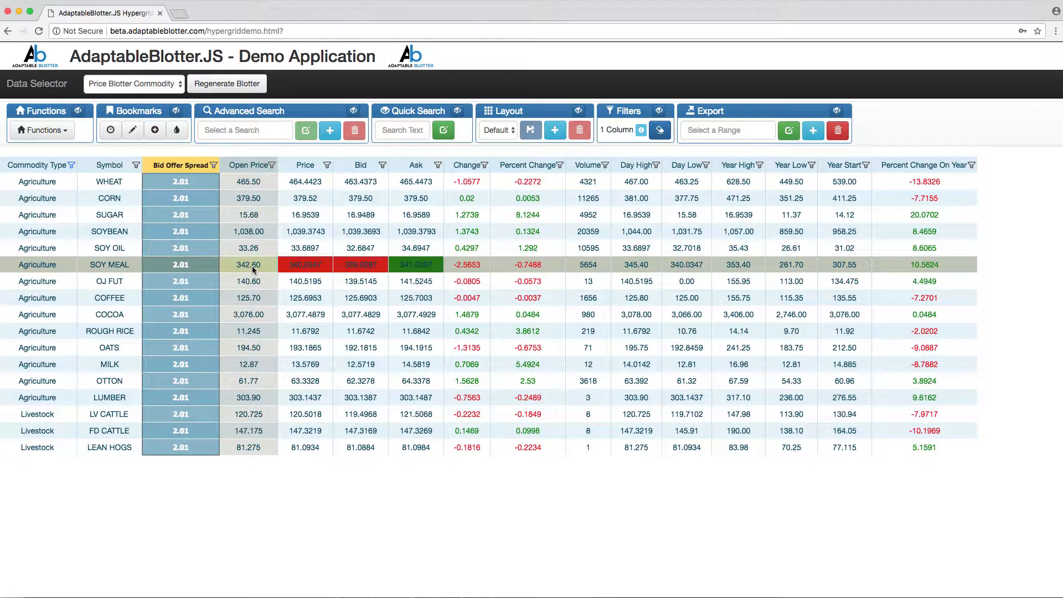
# - Reset the Commodity Type column filter to show all values
pyautogui.click(71, 164)
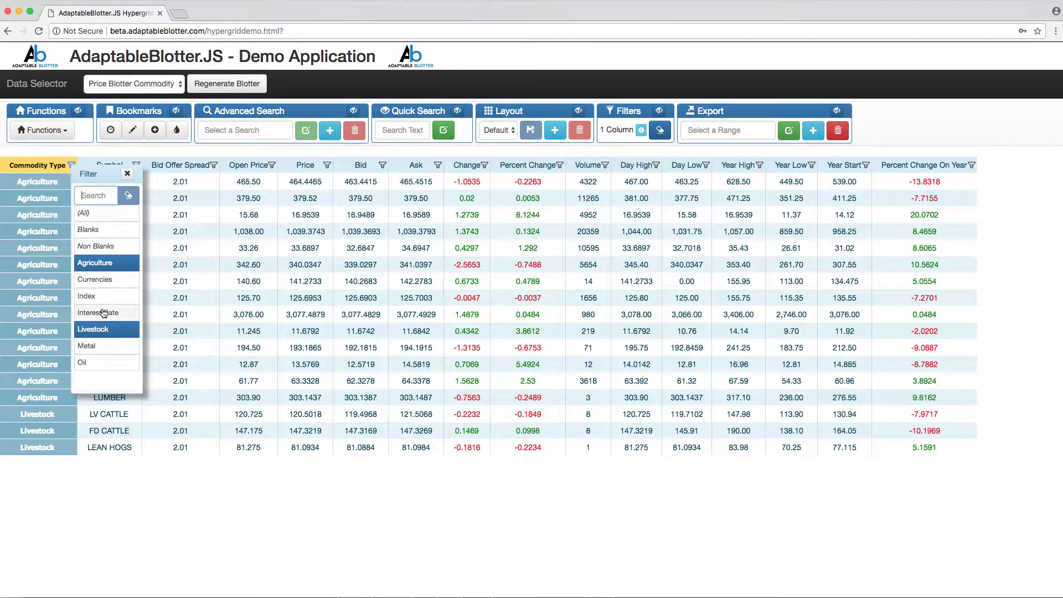
pyautogui.click(120, 212)
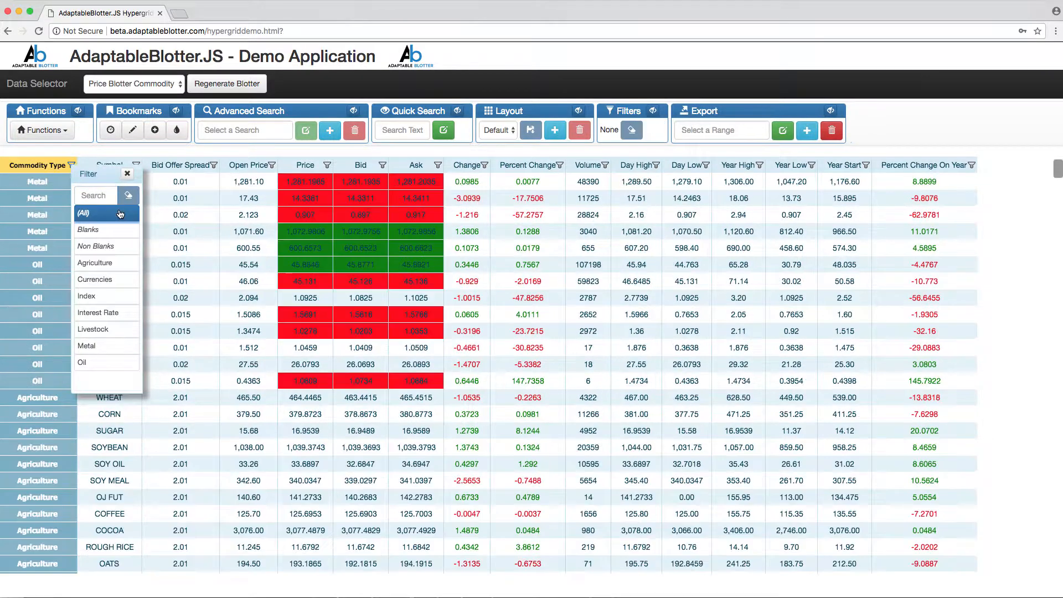
pyautogui.click(127, 174)
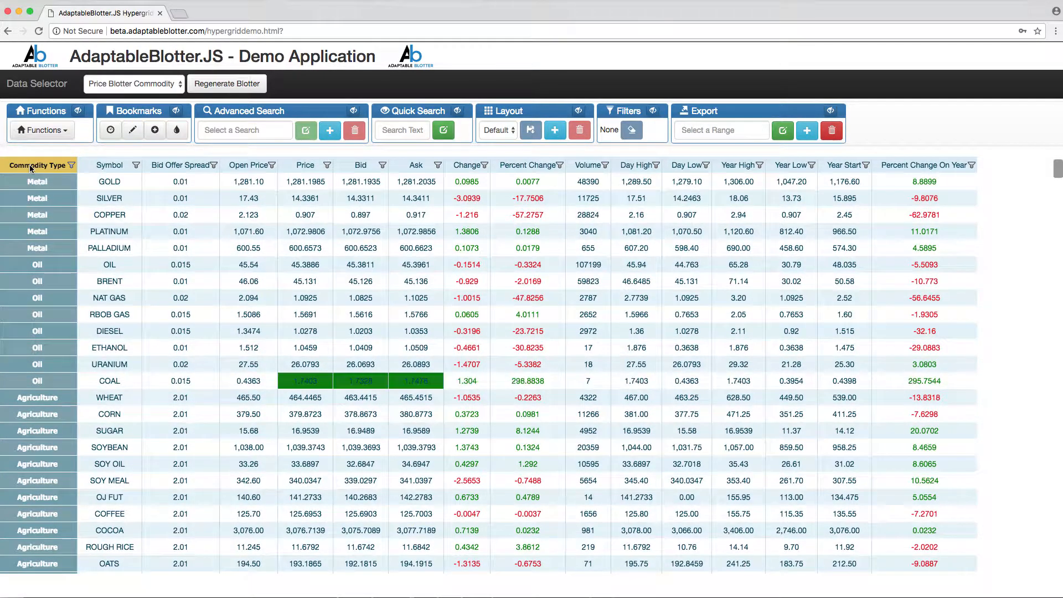
# - Create a user filter named Financial on the Commodity Type column with the values Index and Interest Rate
pyautogui.rightClick(29, 165)
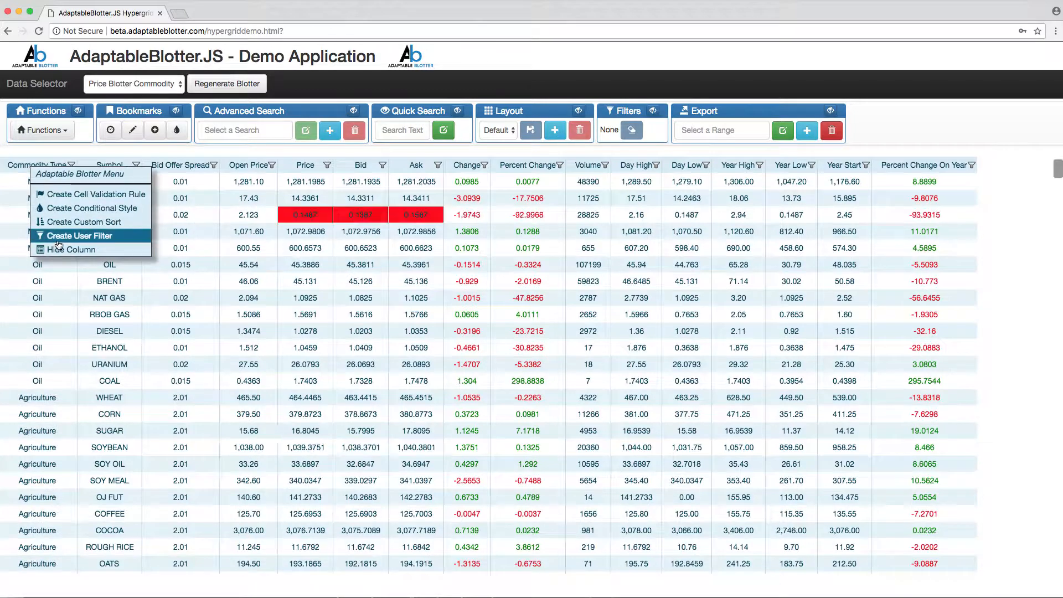
pyautogui.click(55, 237)
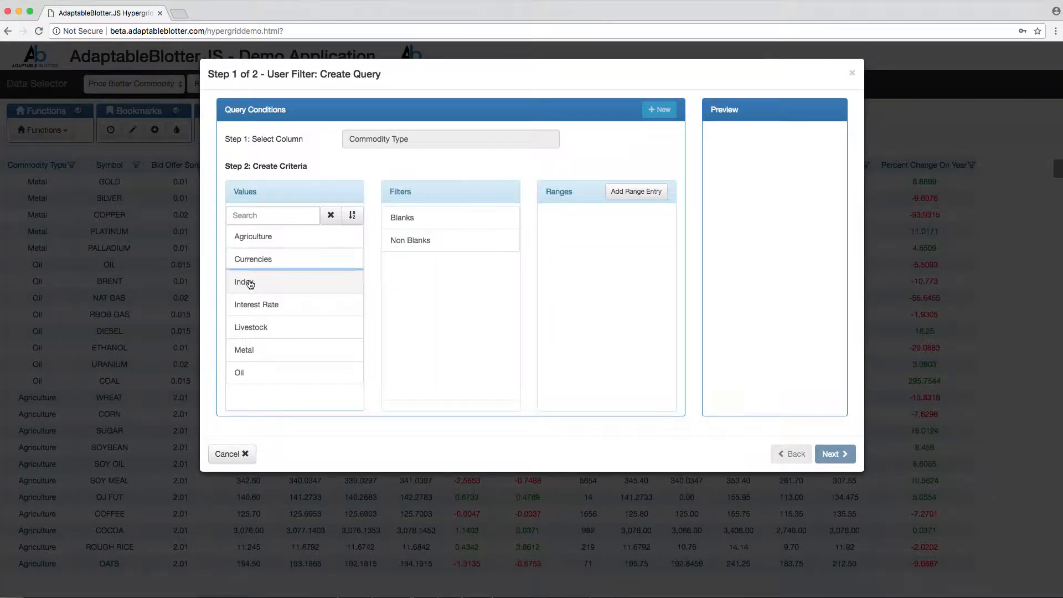
pyautogui.click(249, 282)
pyautogui.click(257, 304)
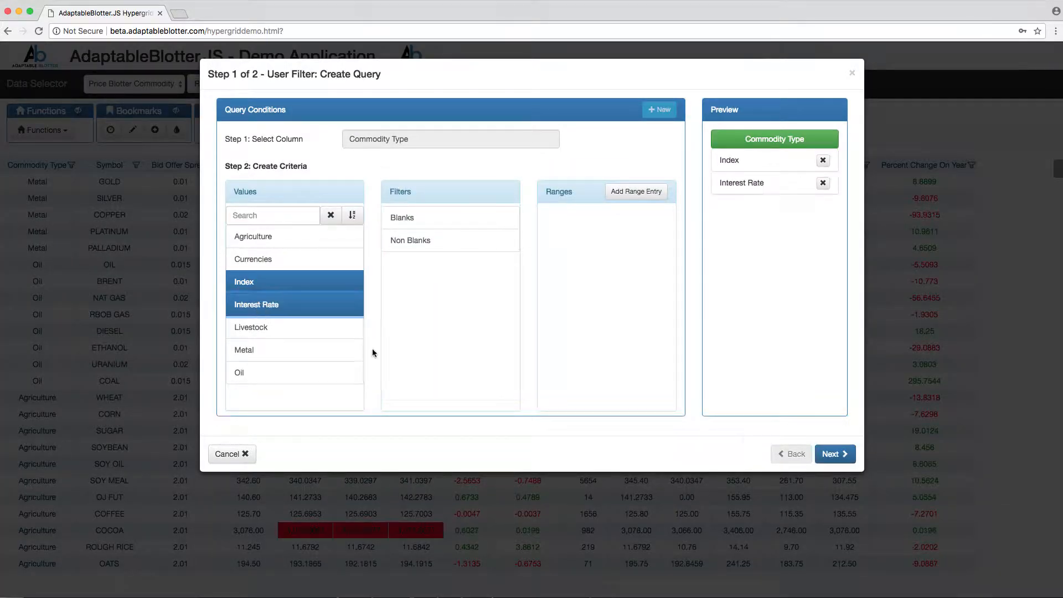
pyautogui.click(833, 454)
pyautogui.click(547, 136)
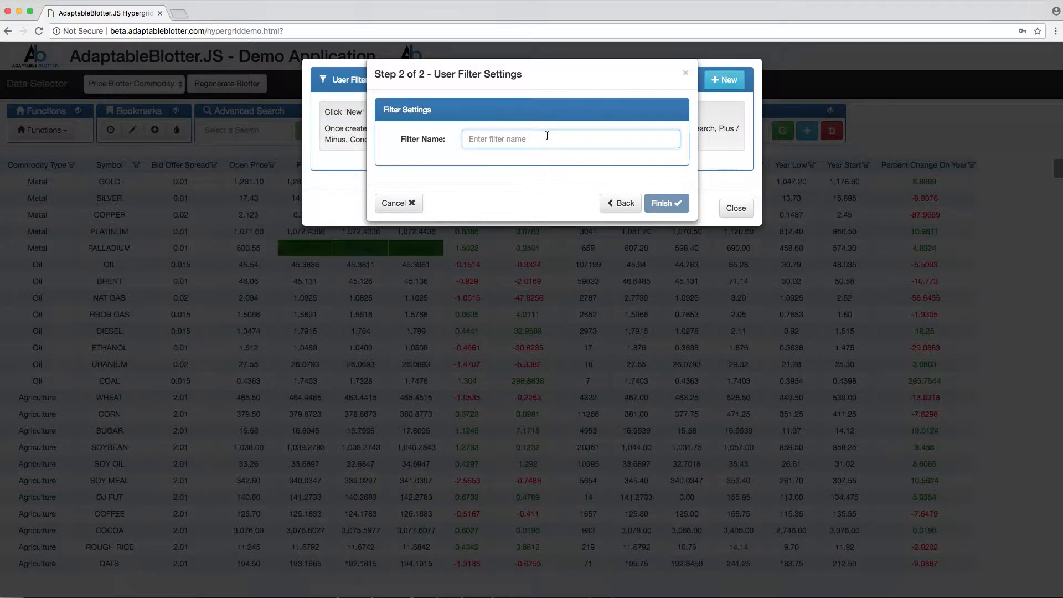
pyautogui.write('Financial')
pyautogui.click(547, 157)
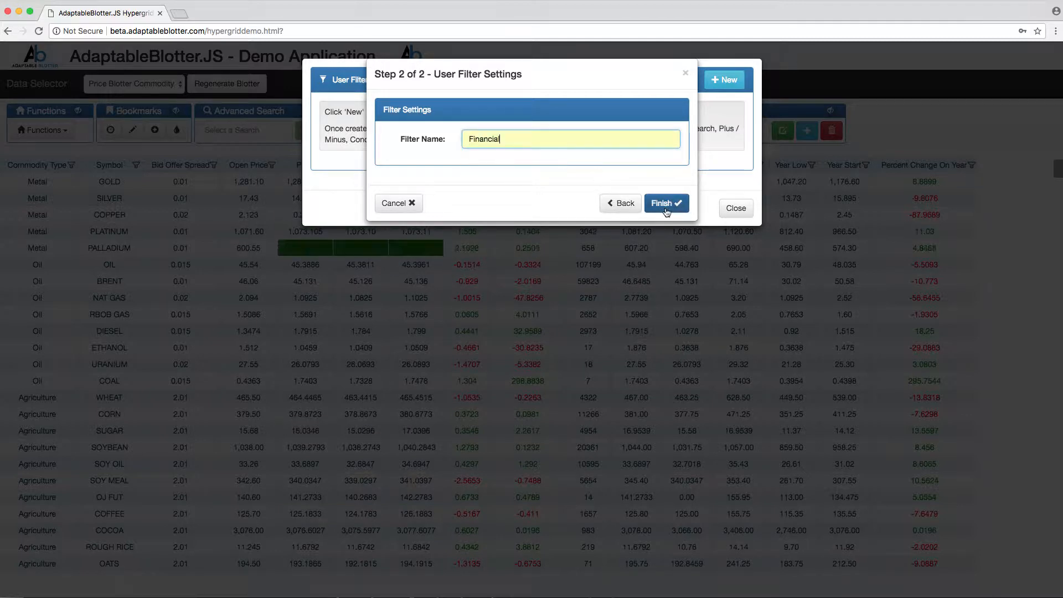
pyautogui.click(665, 205)
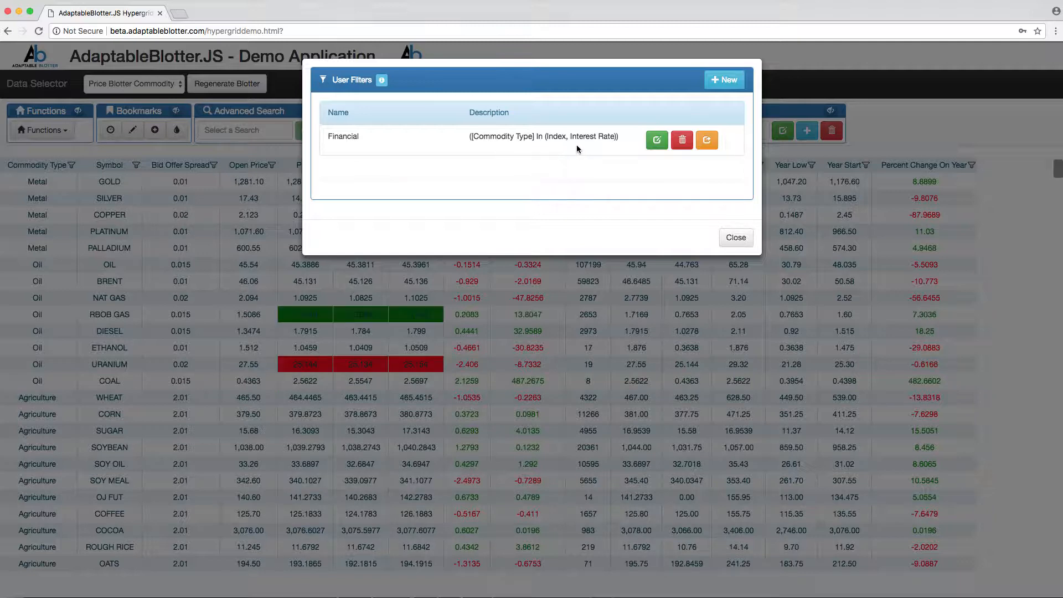
pyautogui.click(729, 239)
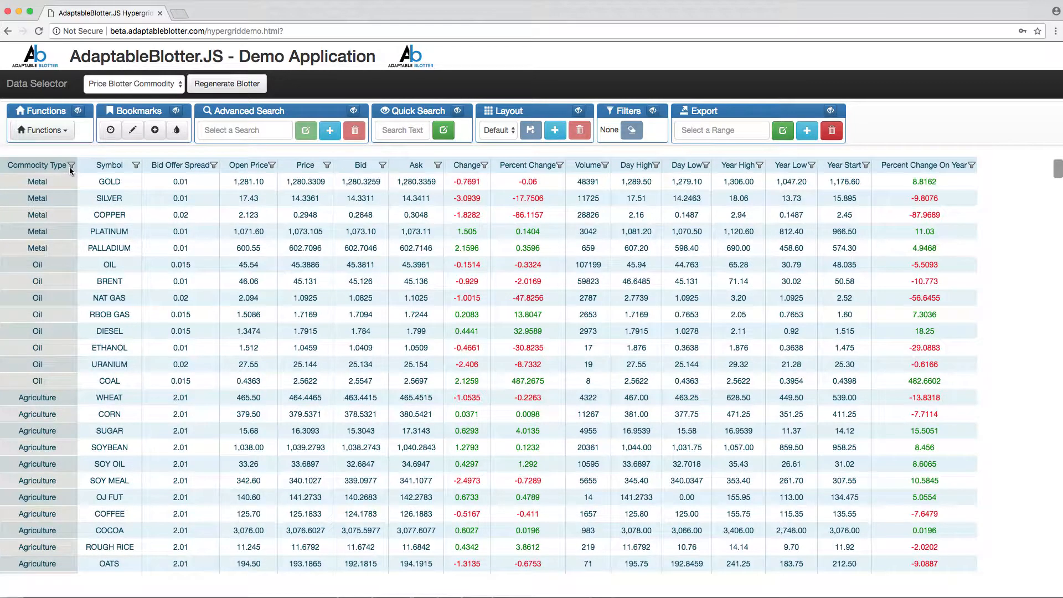
# - Try the Financial user filter on the Commodity Type column and reset the column to show all values
pyautogui.click(70, 166)
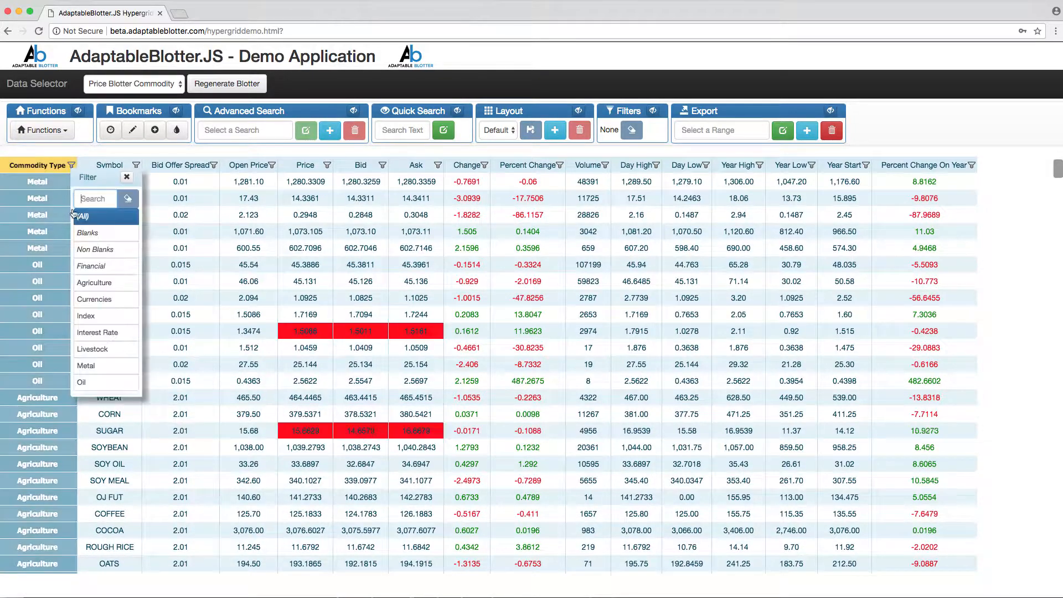
pyautogui.click(90, 268)
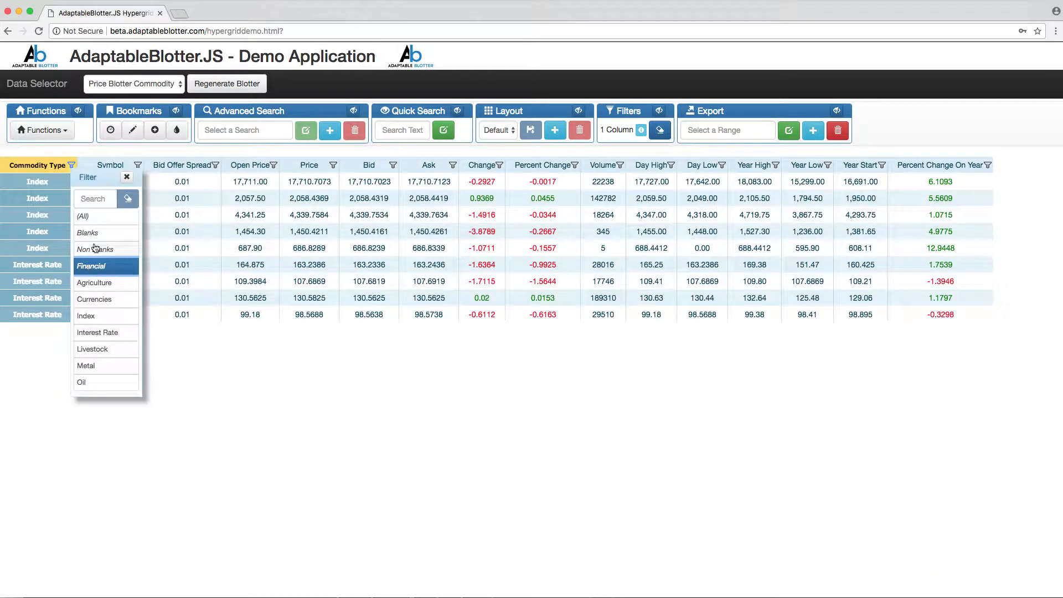
pyautogui.click(96, 220)
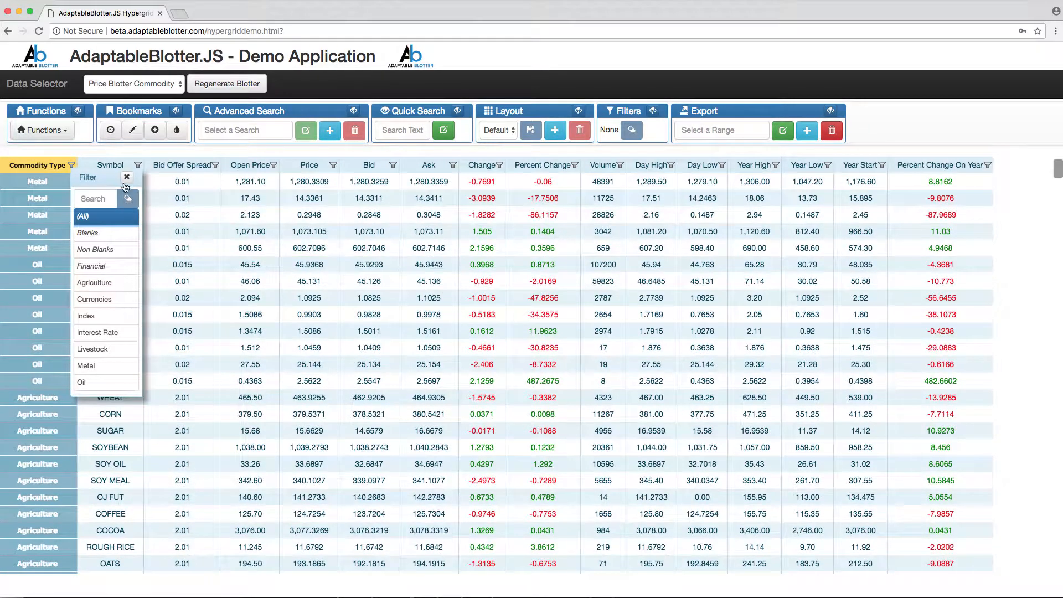
pyautogui.click(126, 177)
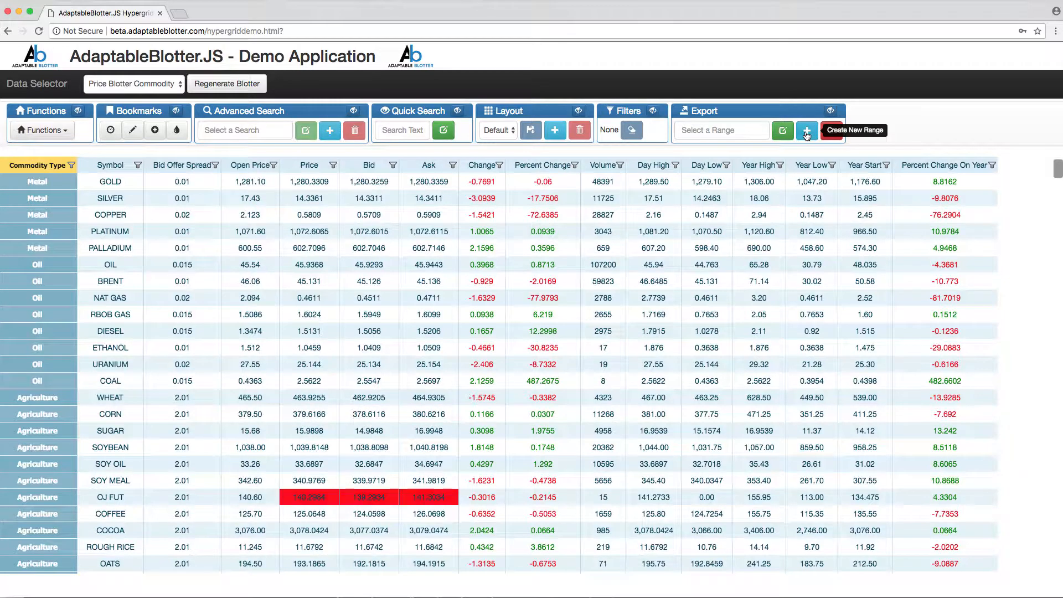
# - Create an export range named Financial Range with all columns and a Commodity Type condition using the Financial filter
pyautogui.click(807, 132)
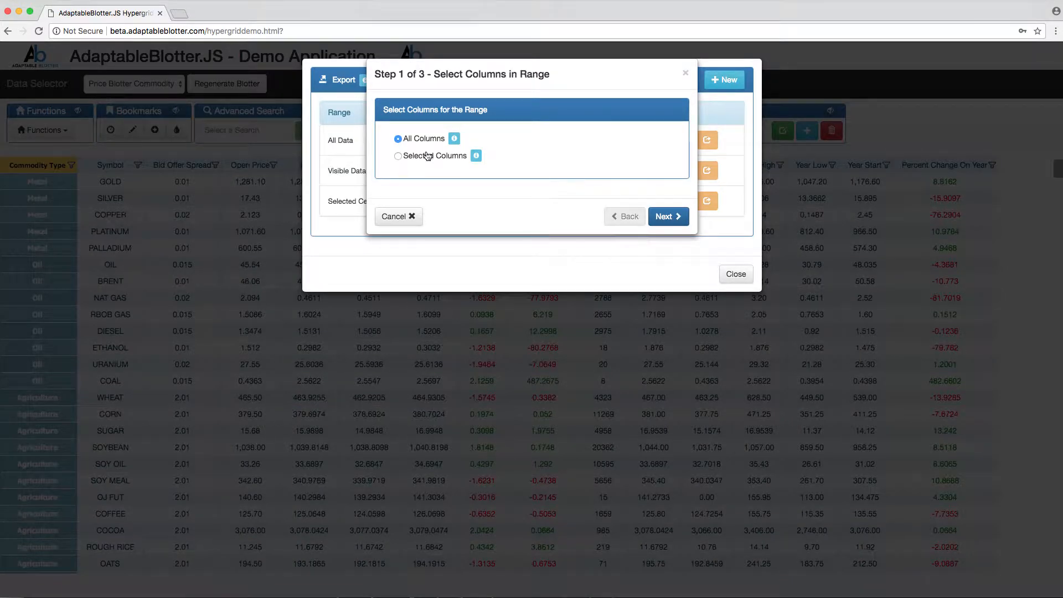
pyautogui.click(667, 217)
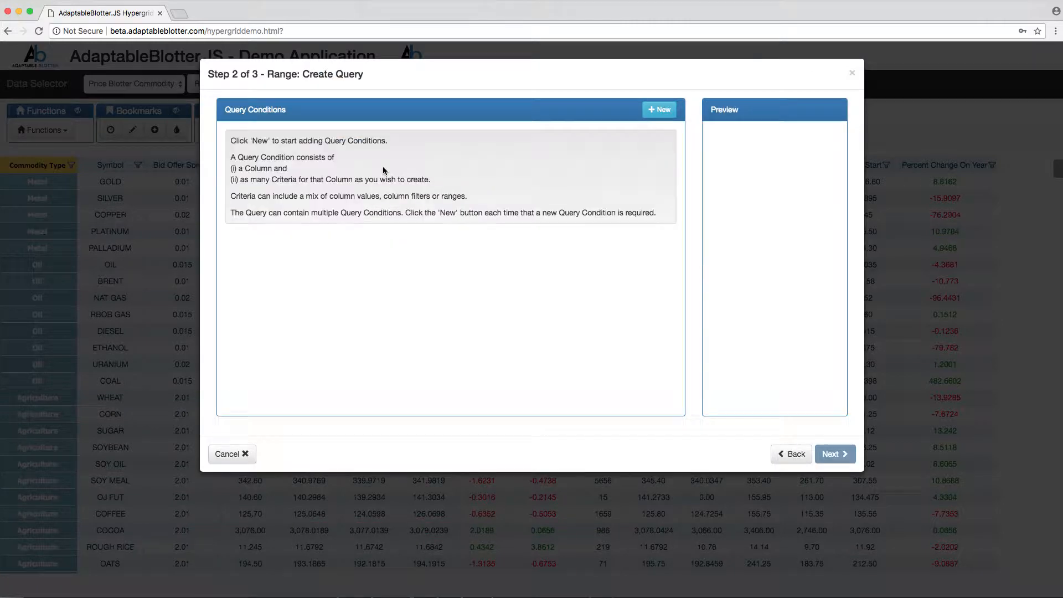
pyautogui.click(659, 110)
pyautogui.click(367, 139)
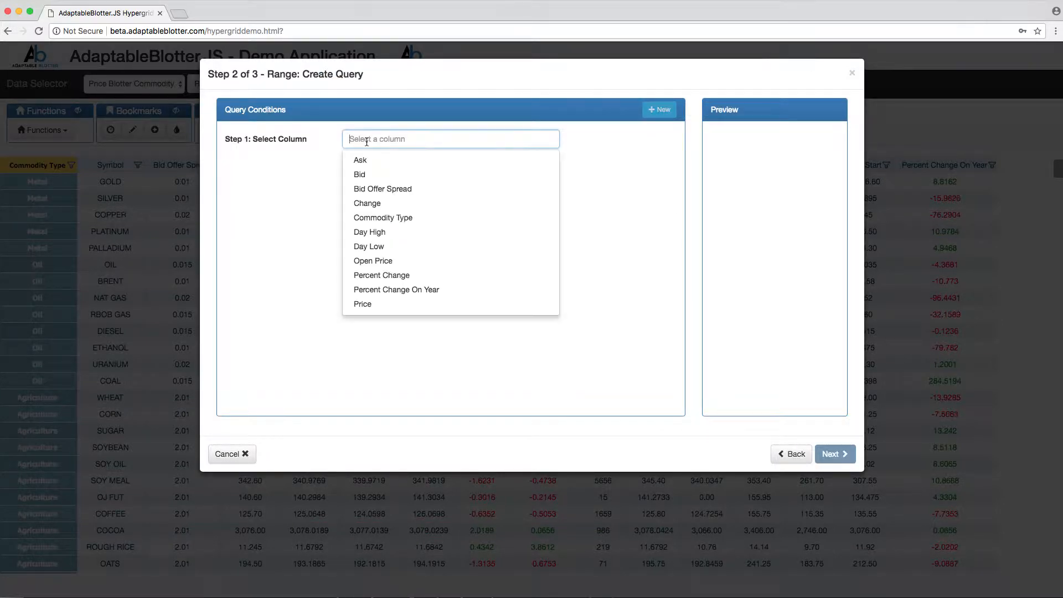
pyautogui.click(366, 216)
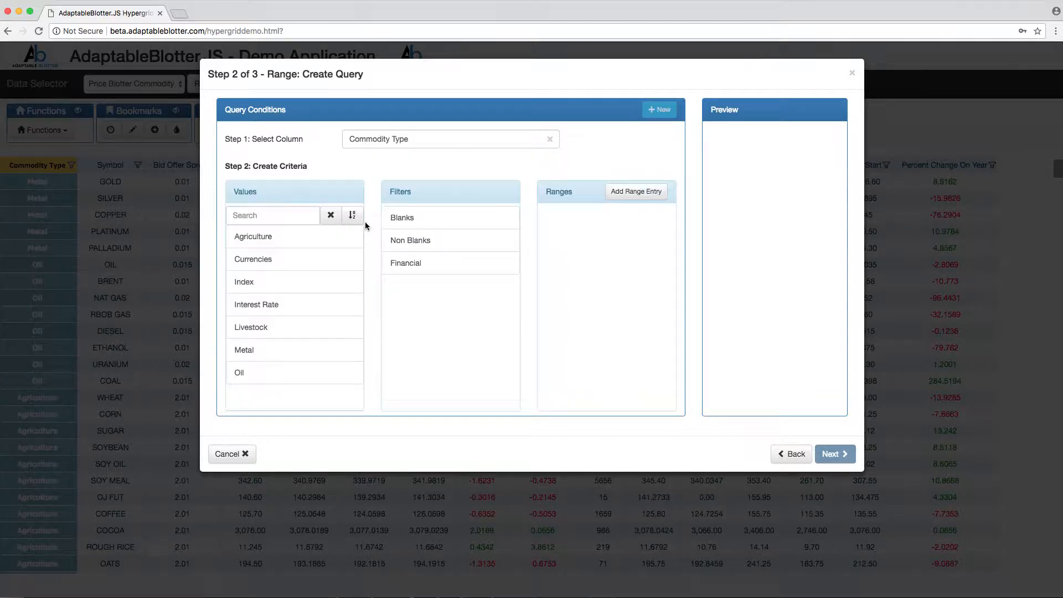
pyautogui.click(402, 270)
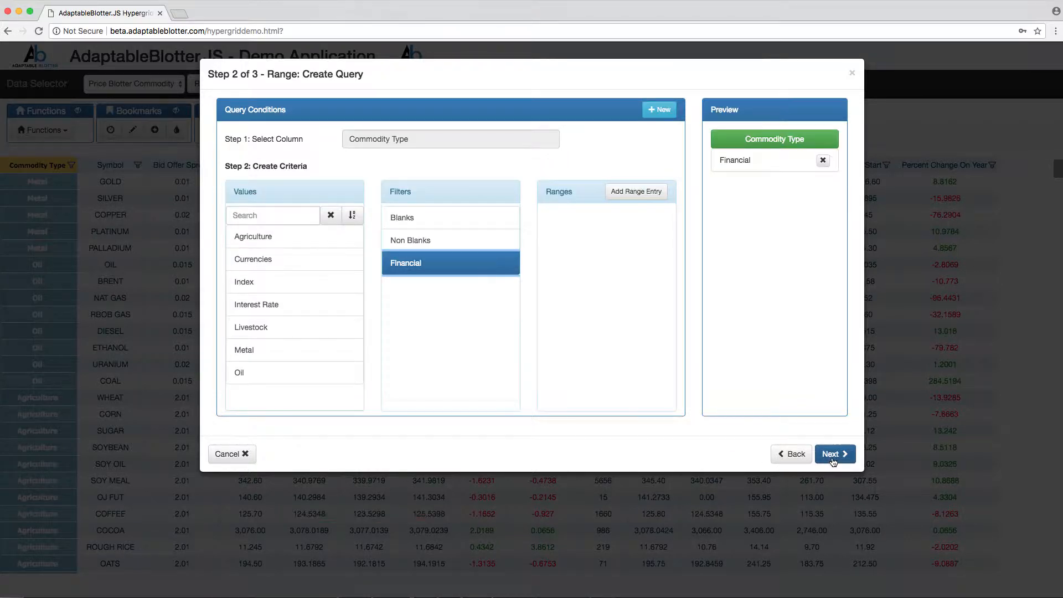
pyautogui.click(831, 455)
pyautogui.click(503, 145)
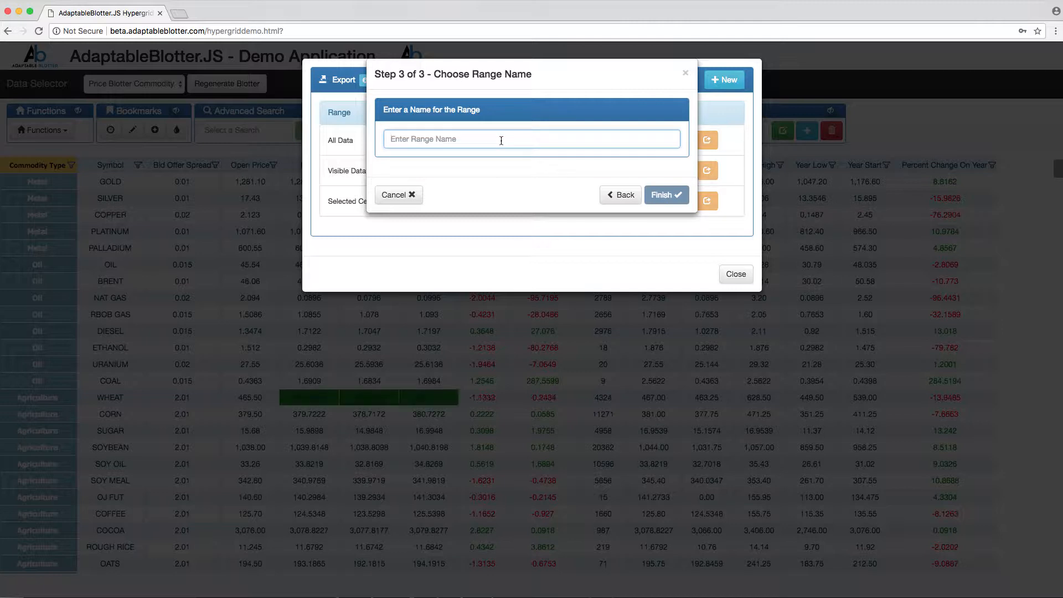
pyautogui.write('Fi')
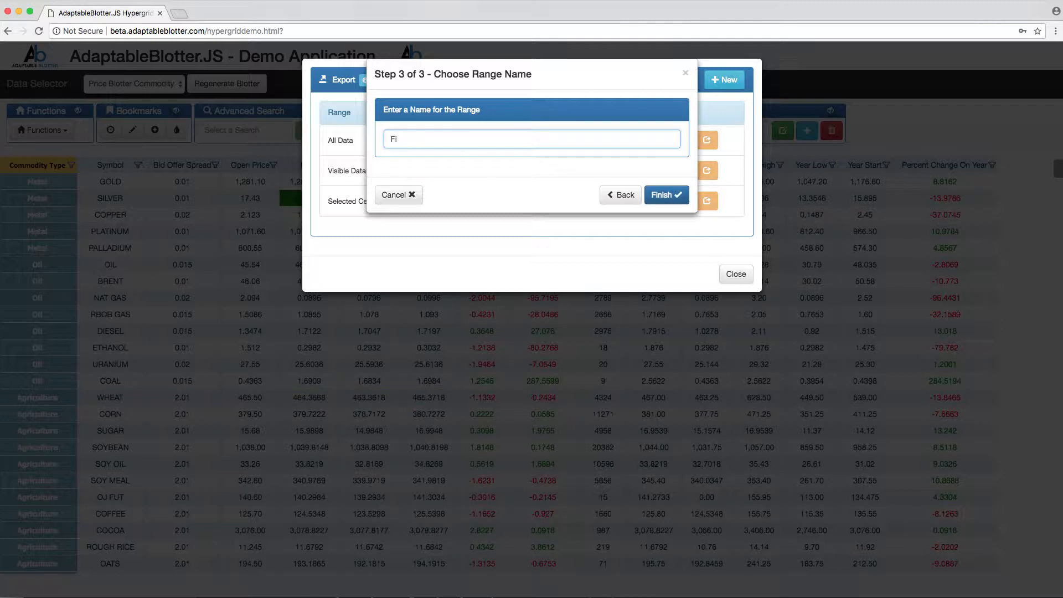
pyautogui.write('nancial Range')
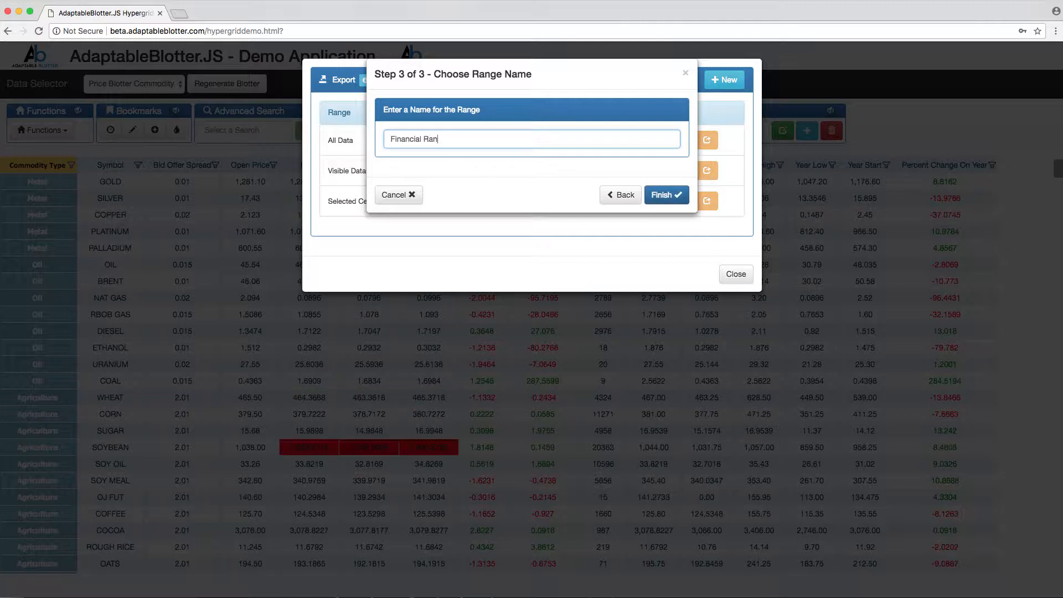
pyautogui.click(665, 194)
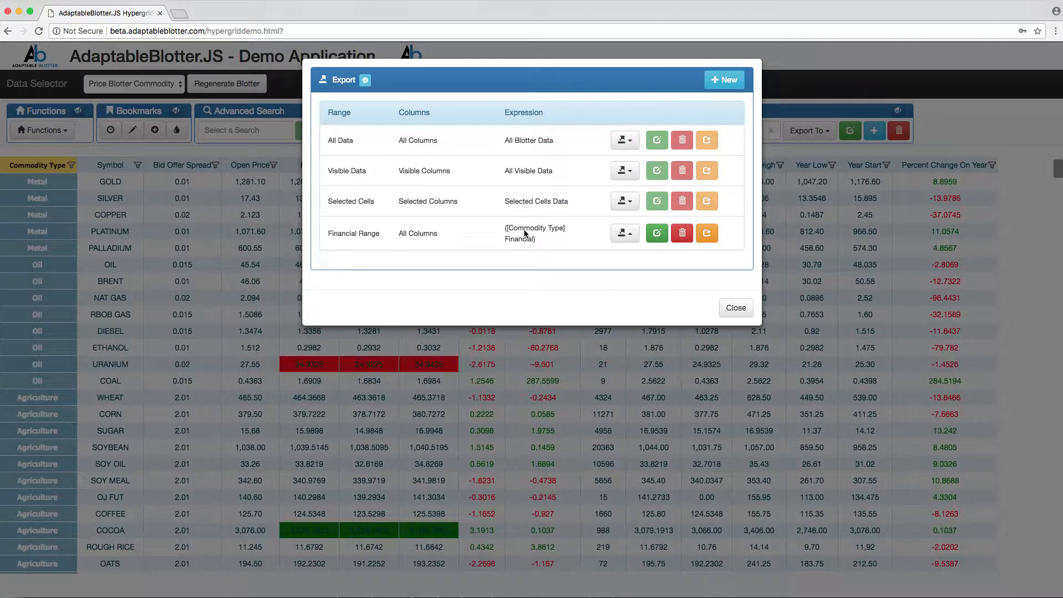
# - Start a live iPushPull Excel export of Financial Range to MyDataPage
pyautogui.click(623, 234)
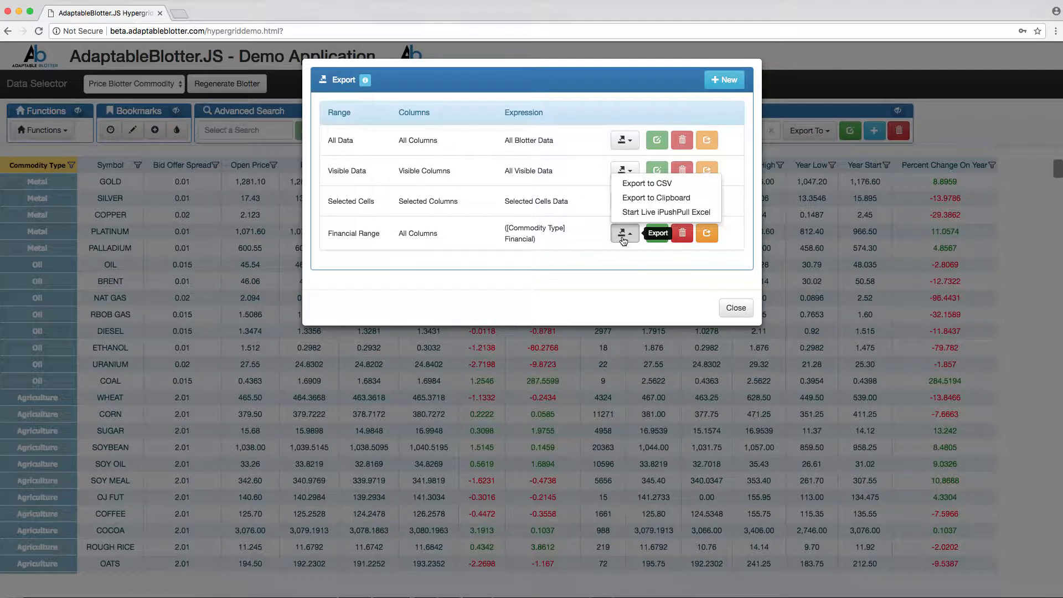
pyautogui.click(646, 213)
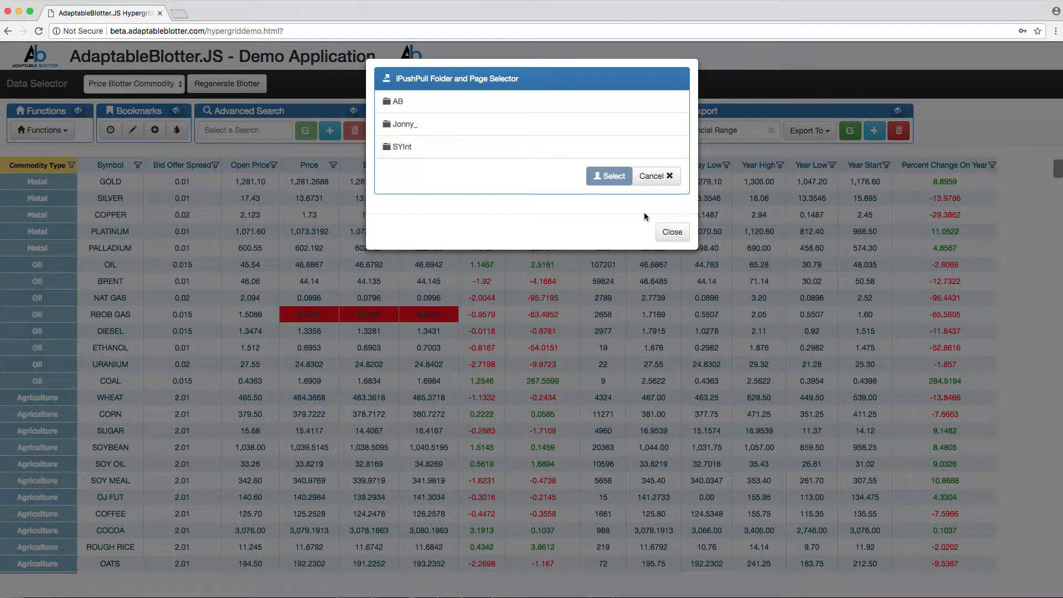
pyautogui.click(487, 127)
pyautogui.click(432, 147)
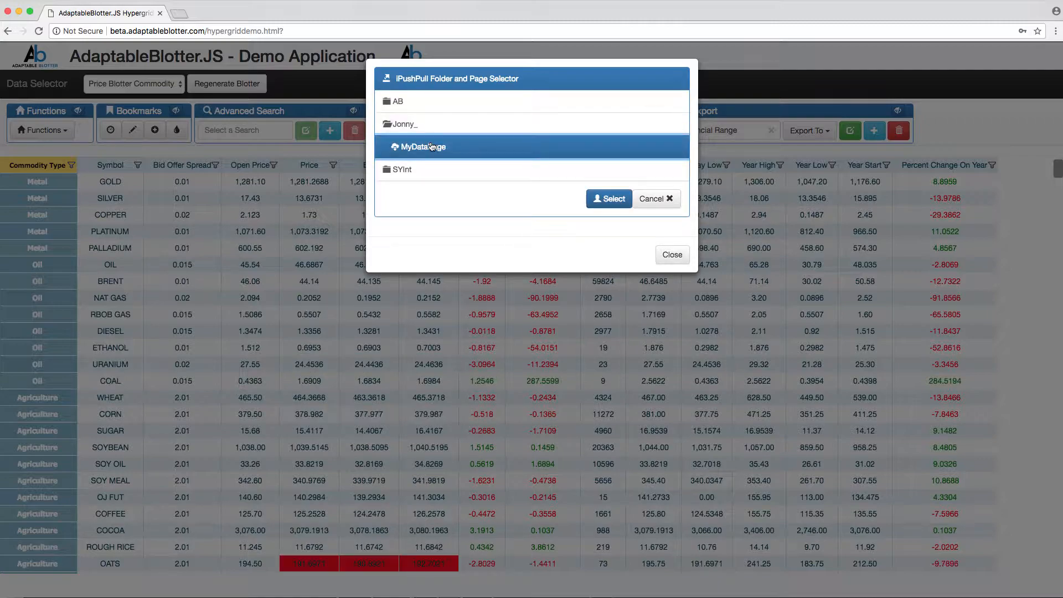
pyautogui.click(604, 200)
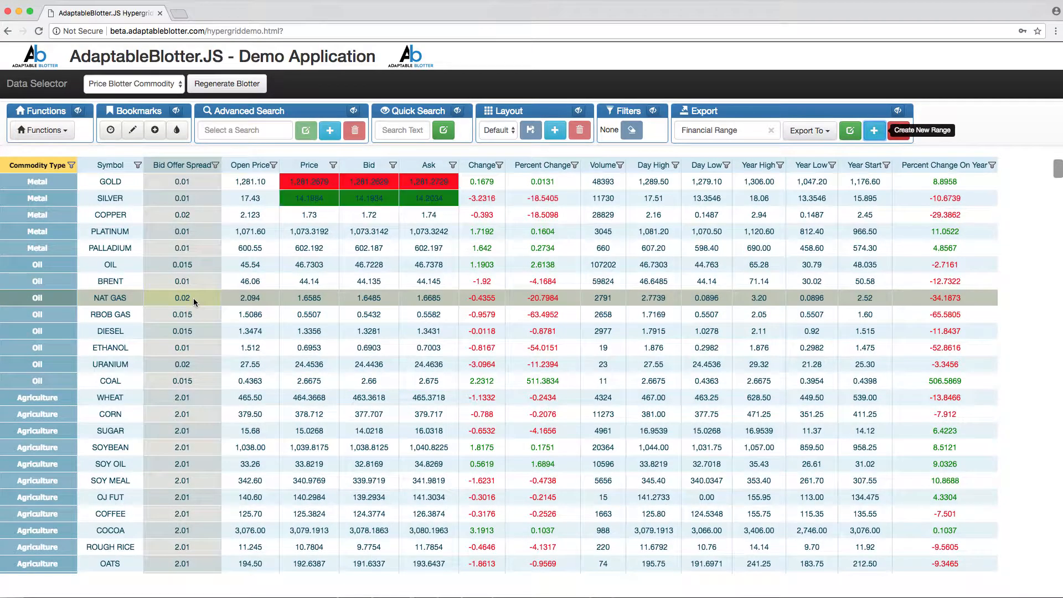
# - In the Adaptable Blotter, add 3 to the Bid Offer Spread of DOW FUT with Smart Edit
pyautogui.scroll(-5, 194, 298)
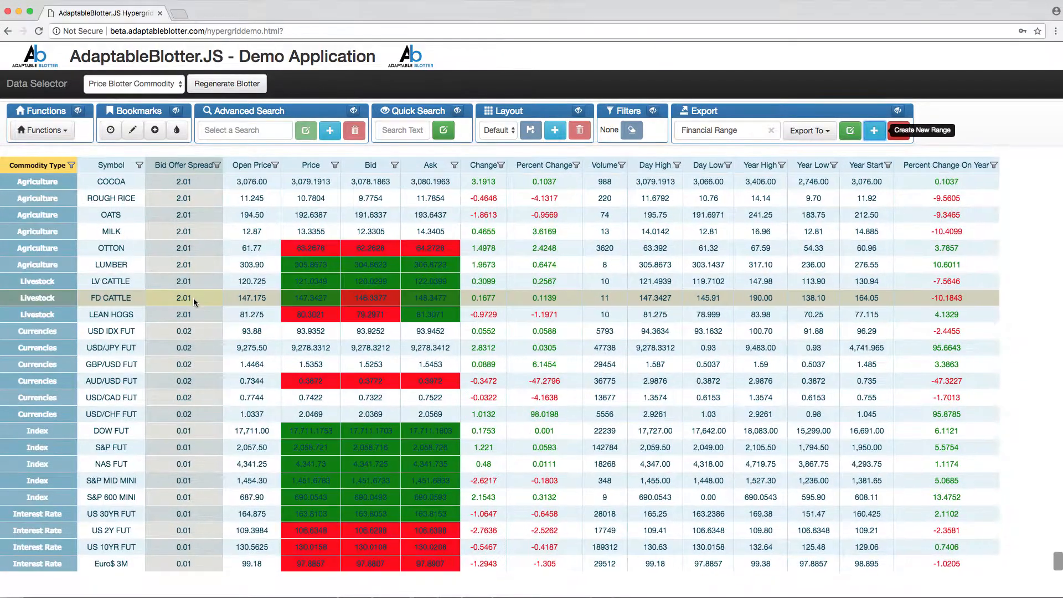
pyautogui.click(183, 434)
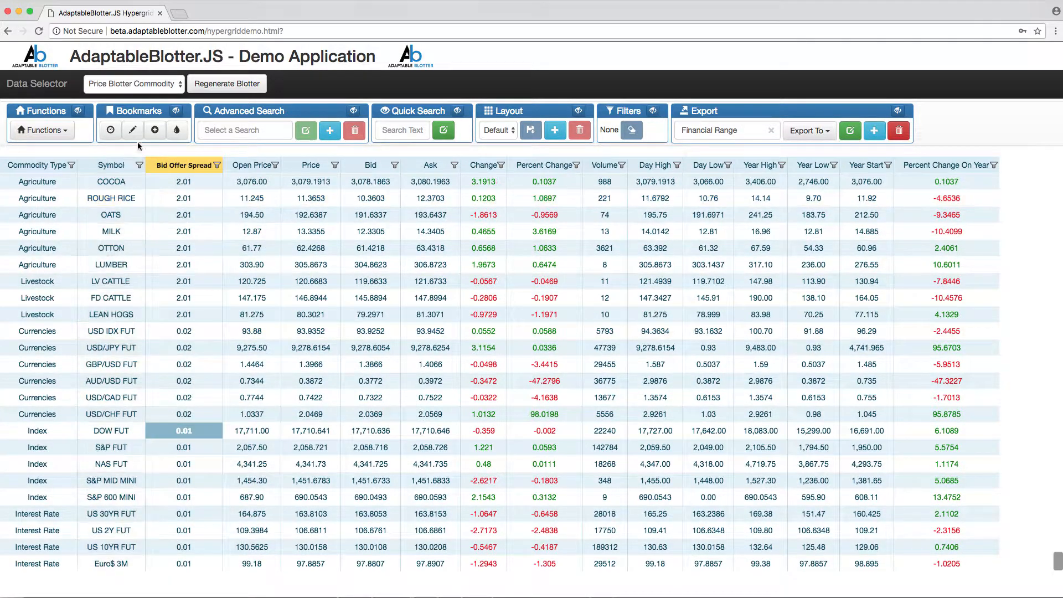
pyautogui.click(132, 130)
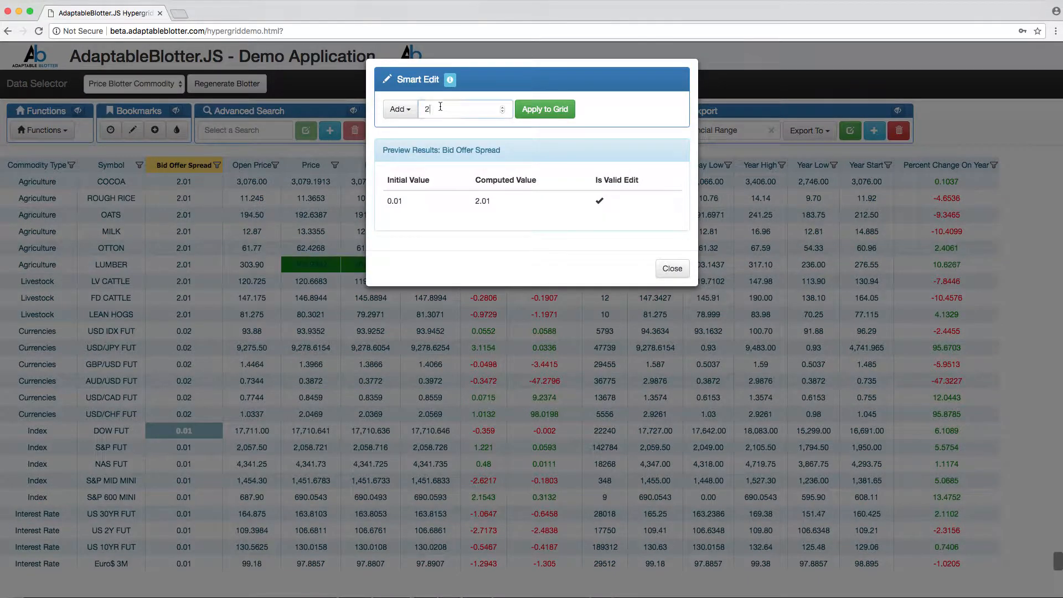
pyautogui.moveTo(433, 108); pyautogui.dragTo(410, 109)
pyautogui.write('3')
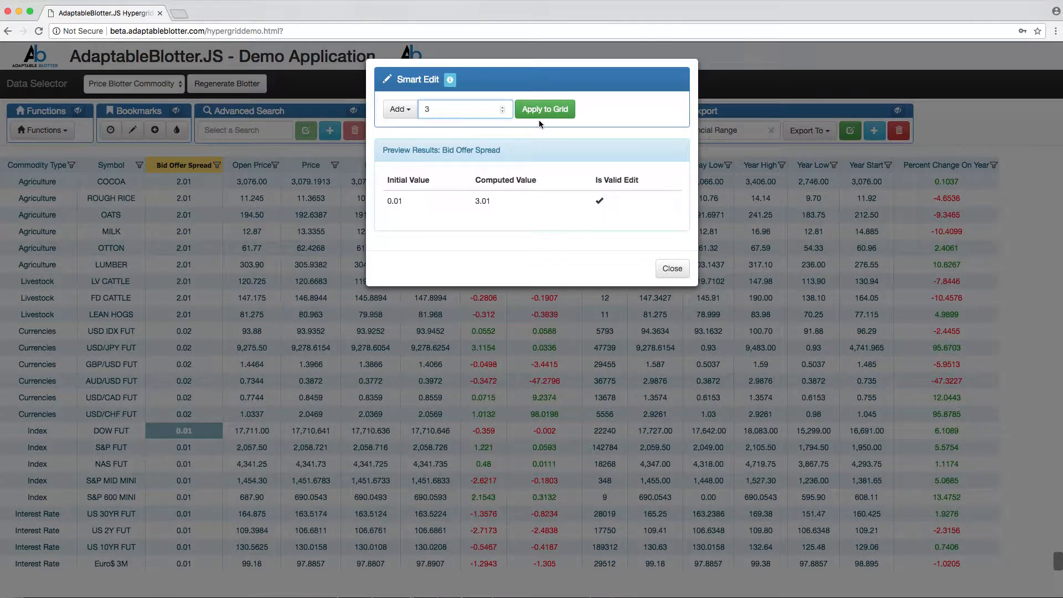
pyautogui.click(539, 113)
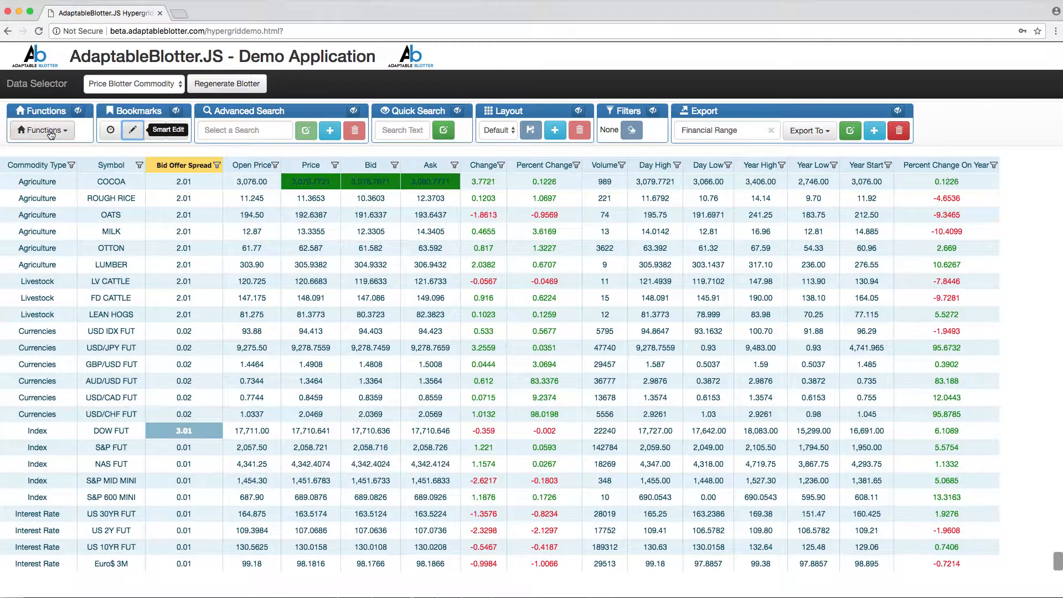
# - Add Currencies to the Financial user filter's Commodity Type values and check the exported data on MyDataPage in ipushpull
pyautogui.click(50, 132)
pyautogui.click(50, 395)
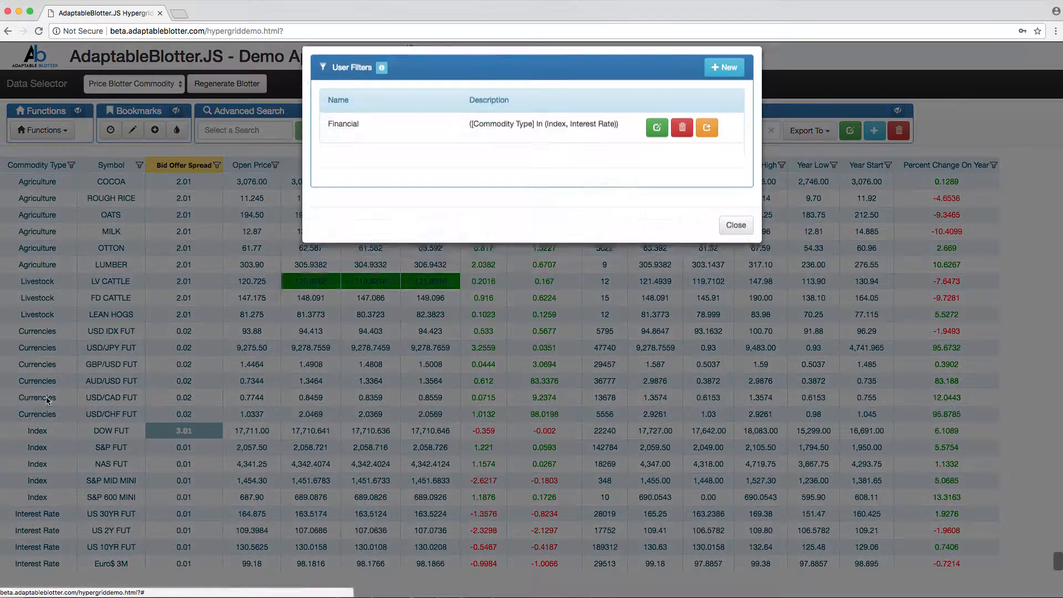
pyautogui.click(657, 140)
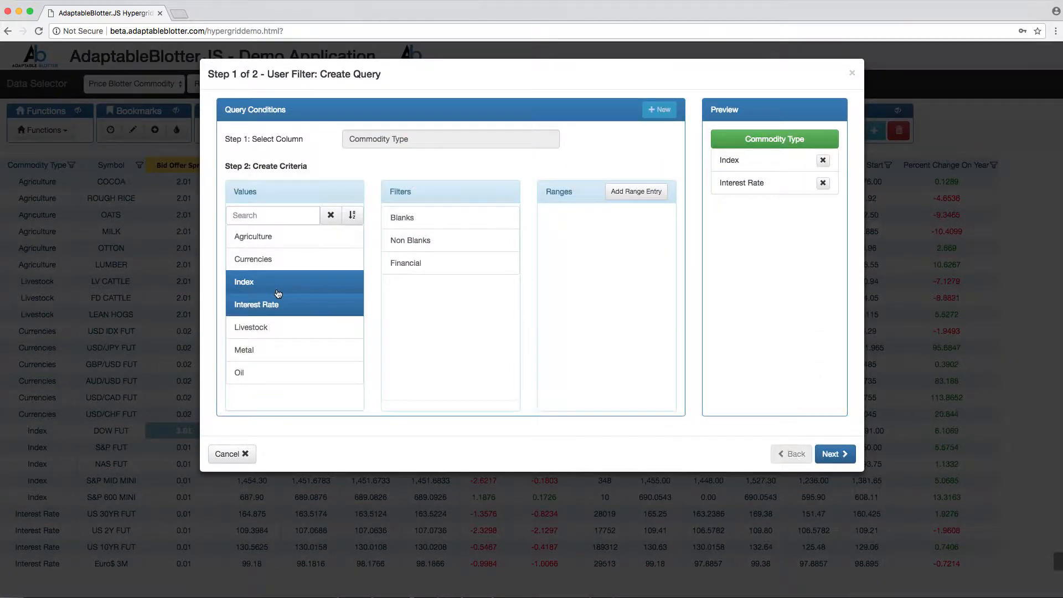
pyautogui.click(268, 263)
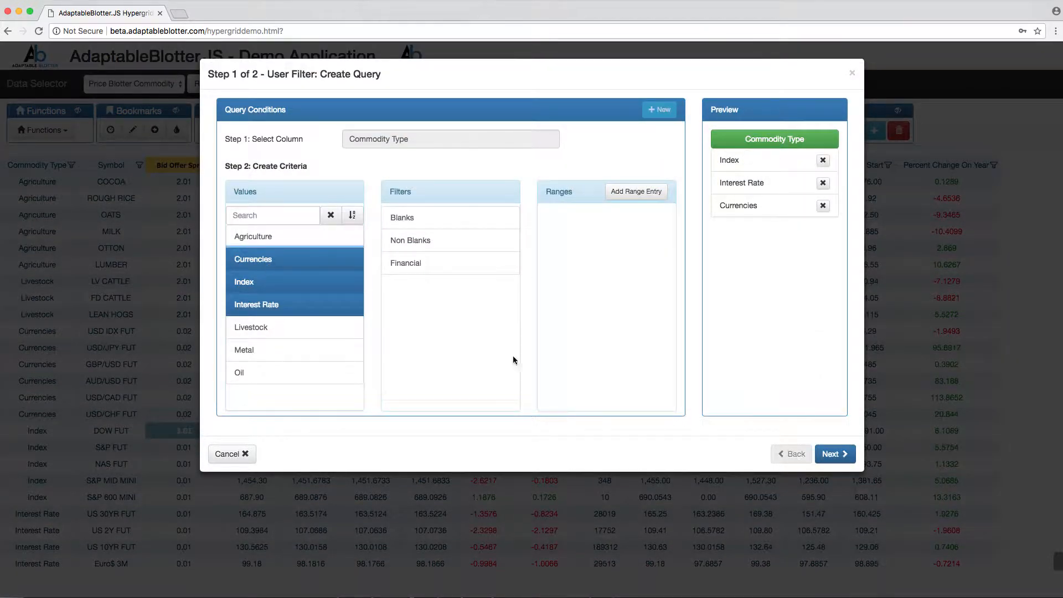
pyautogui.click(834, 454)
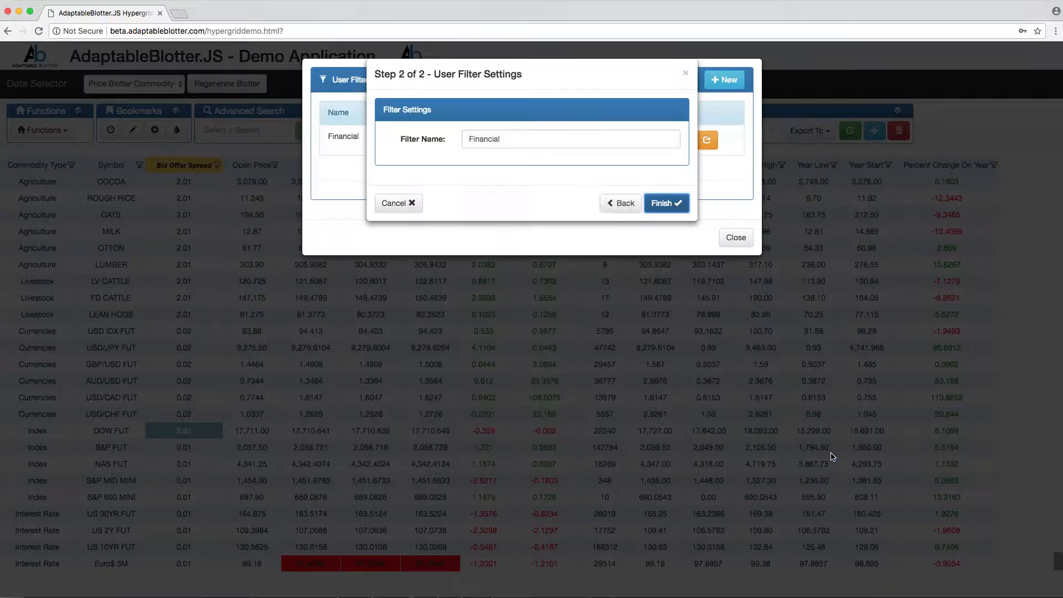
pyautogui.click(661, 205)
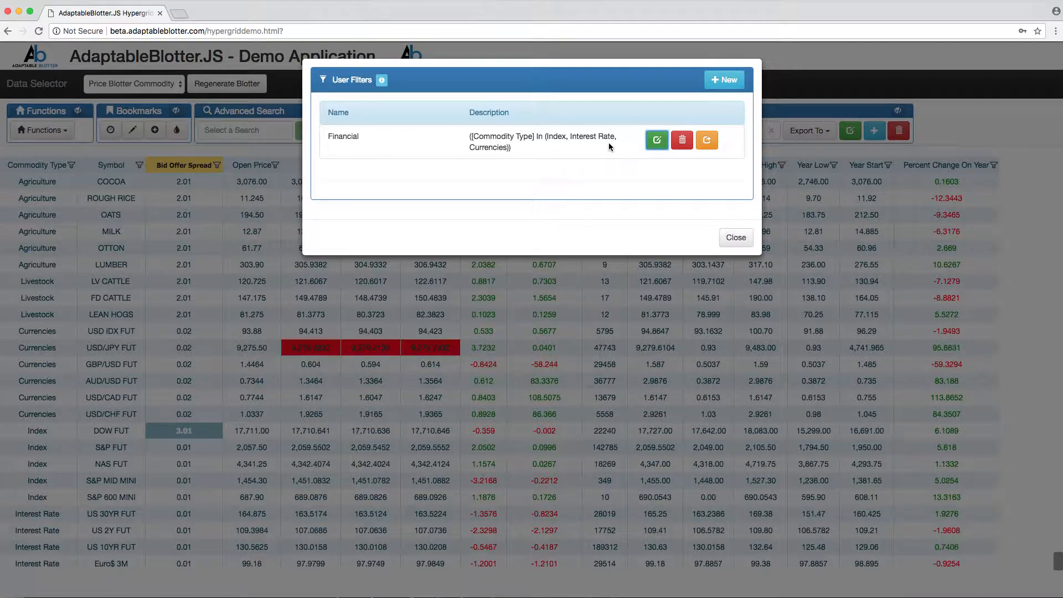
pyautogui.click(740, 238)
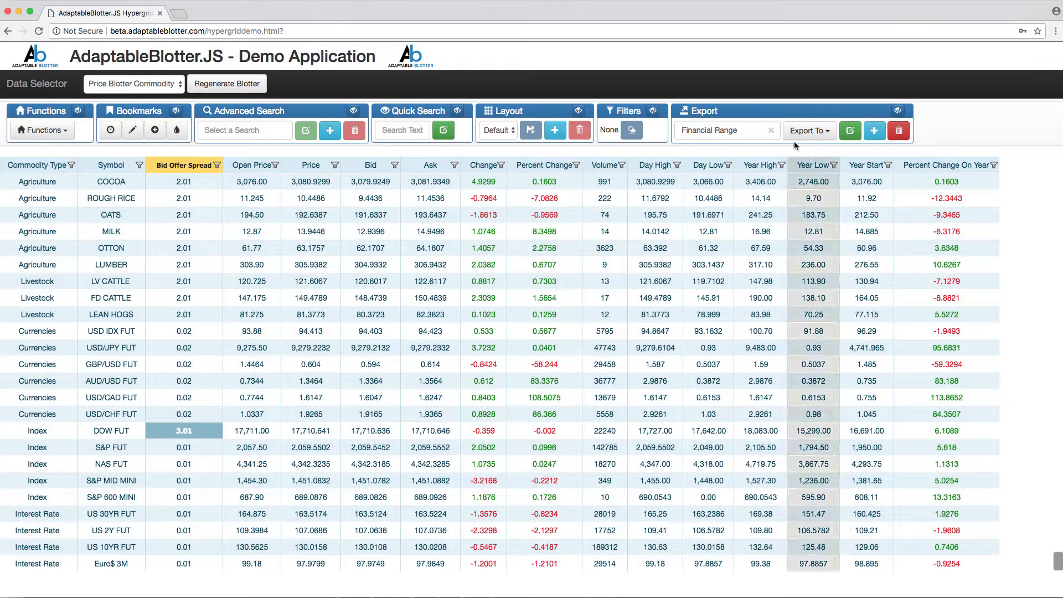
pyautogui.click(780, 215)
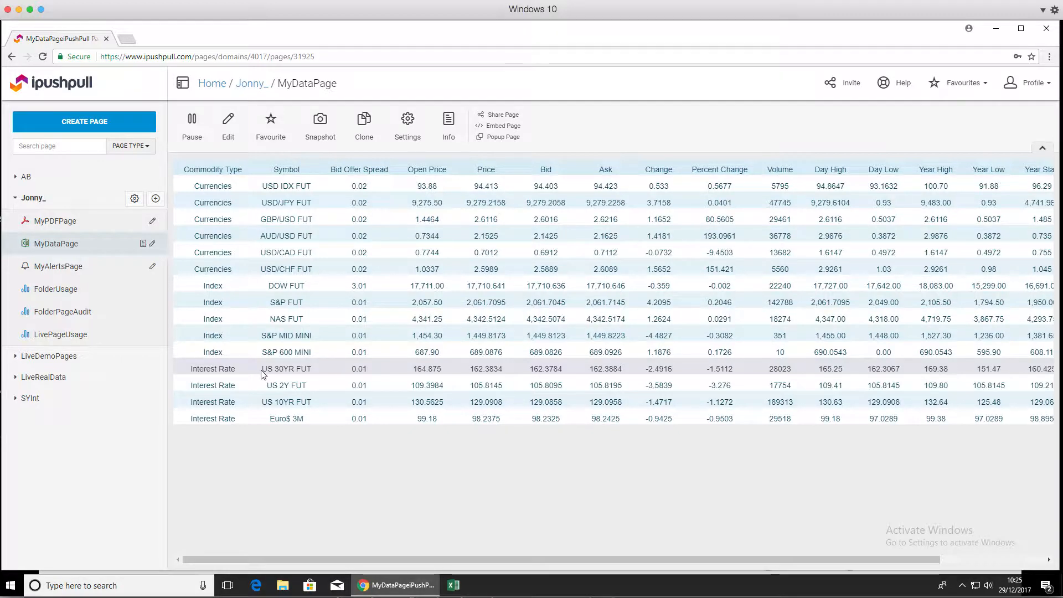
pyautogui.press('super+Tab')
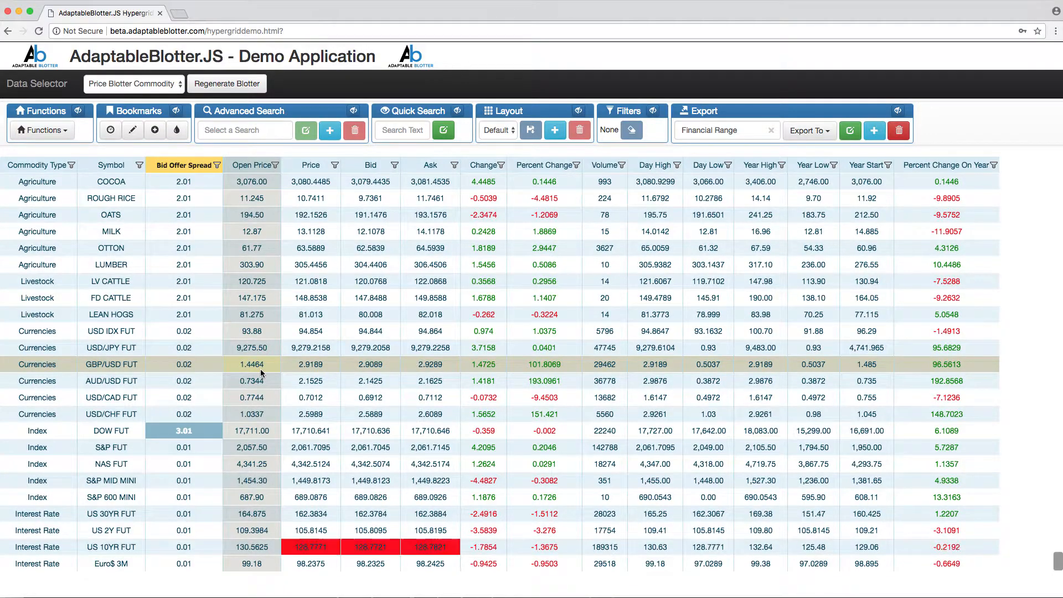